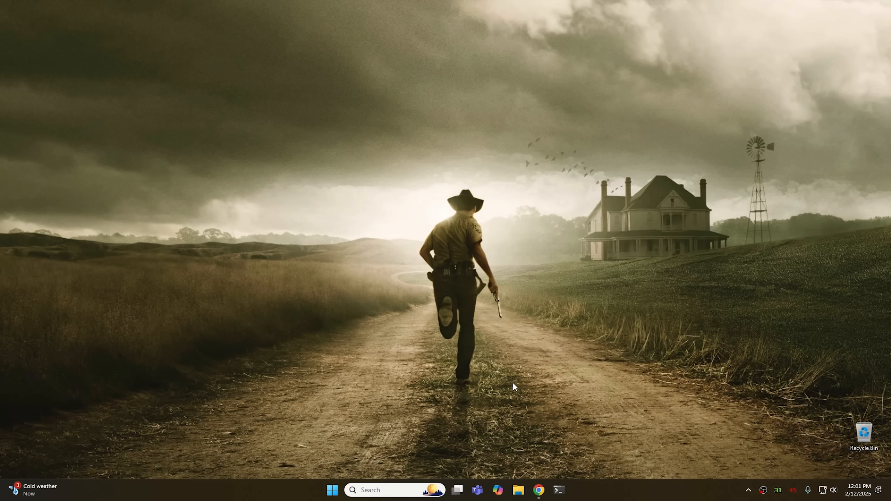
Step: Switch to the browser and open the free trial registration form for the Windows 11 IoT Enterprise LTSC evaluation
click(539, 490)
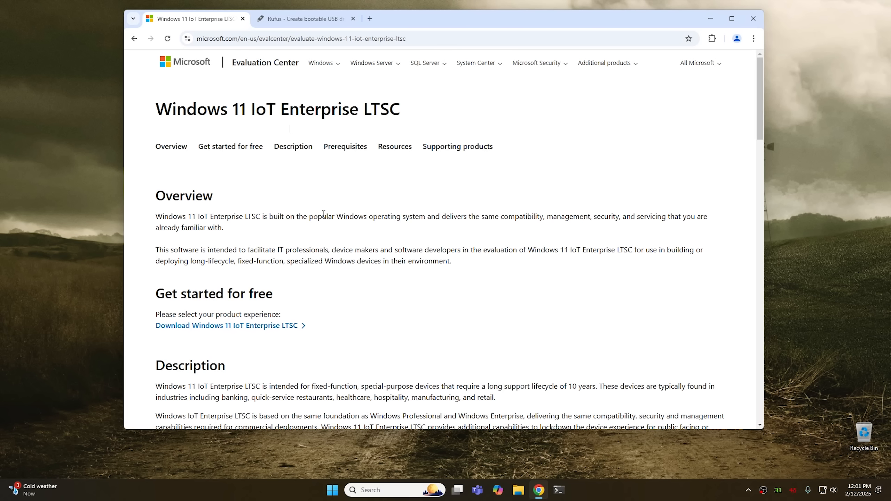
click(243, 326)
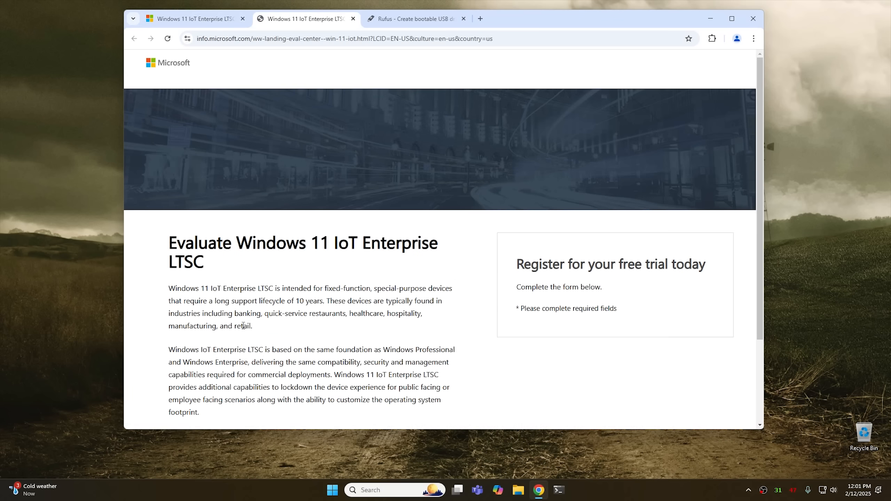
scroll(433, 270, down, 5)
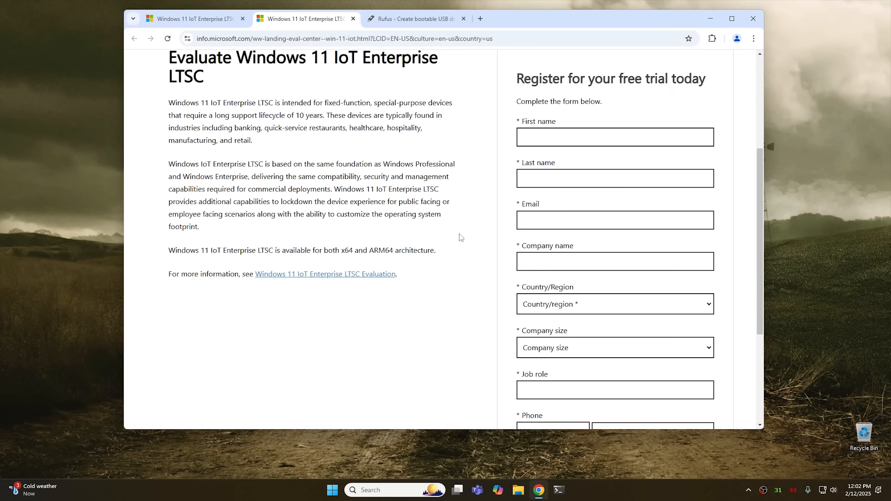
Step: Fill in the first name, last name and email on the trial form, with CyberCPU as the company name
click(553, 135)
text(Rich)
key(Tab)
text(CyberCPU)
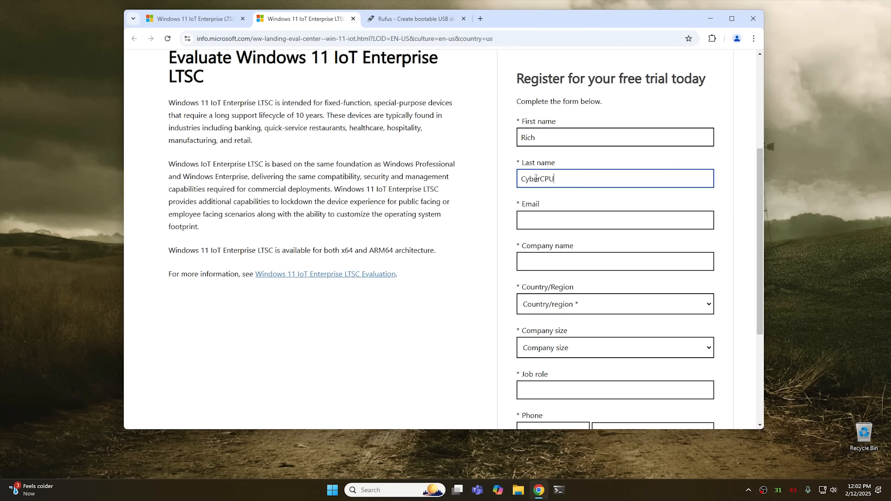
click(542, 215)
text(nope)
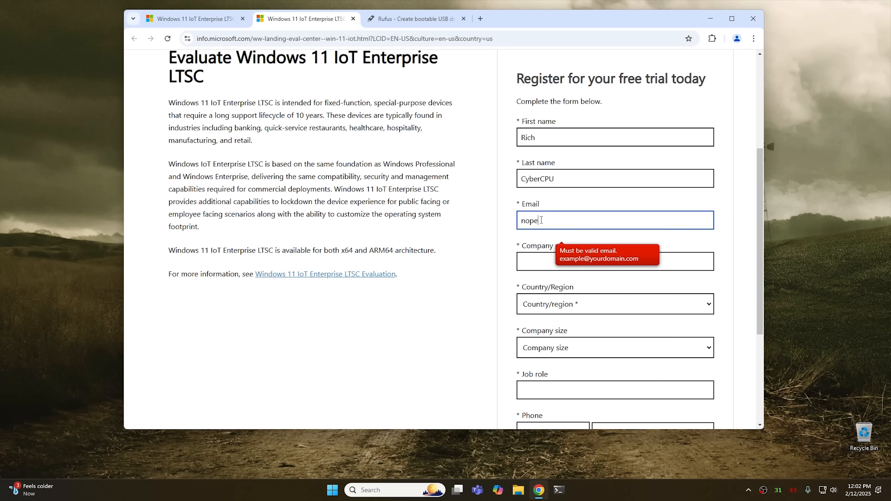
text(@nope.com)
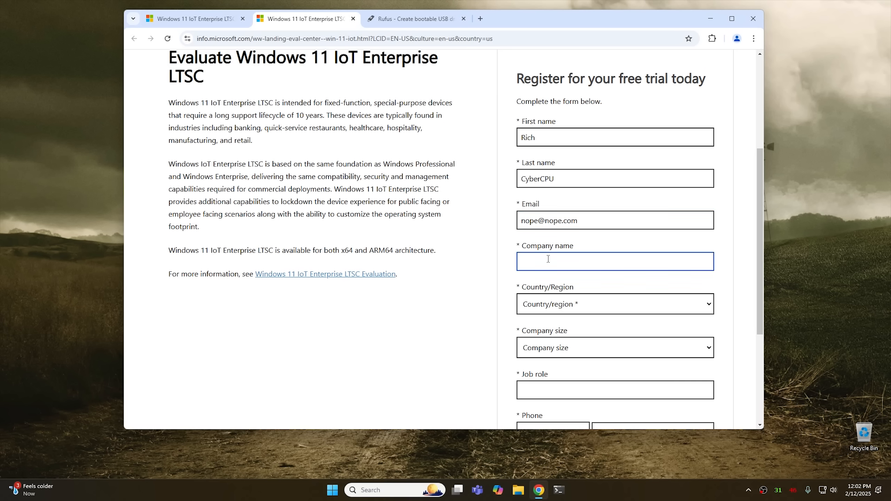
text(CyberCPU)
Step: Set the form's country/region to United States and the company size to 1
click(568, 303)
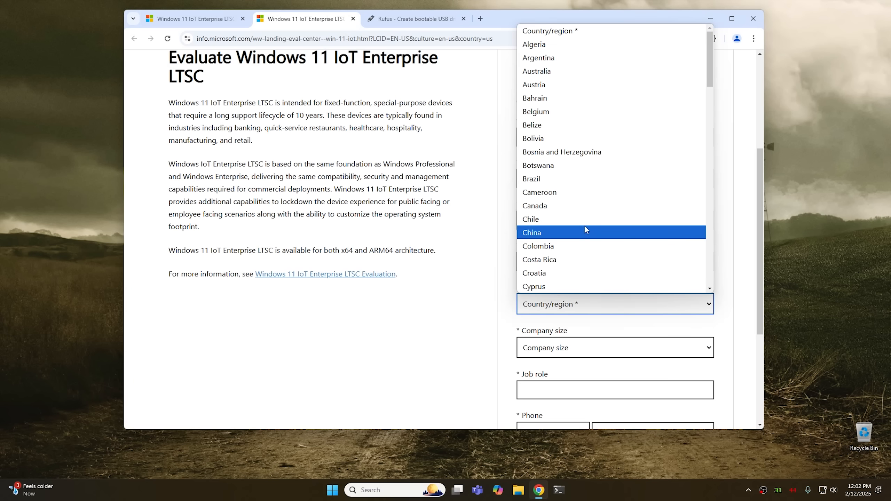
key(u)
scroll(578, 242, down, 3)
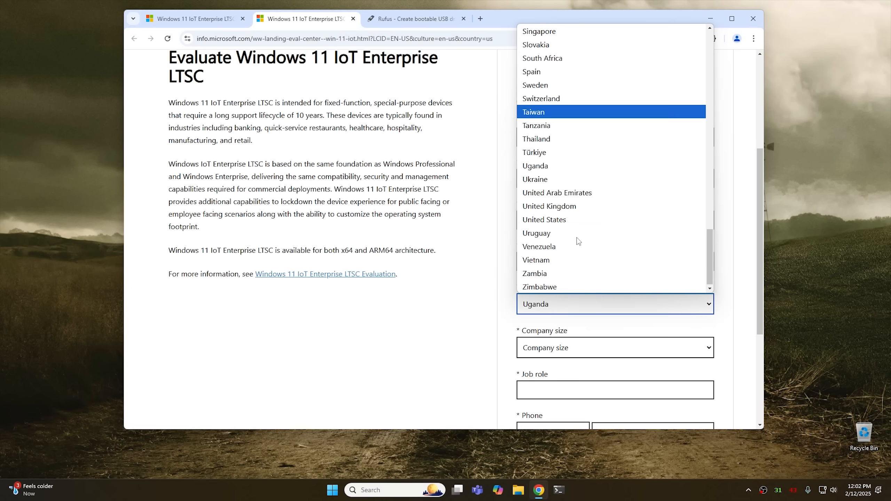
click(575, 218)
click(568, 348)
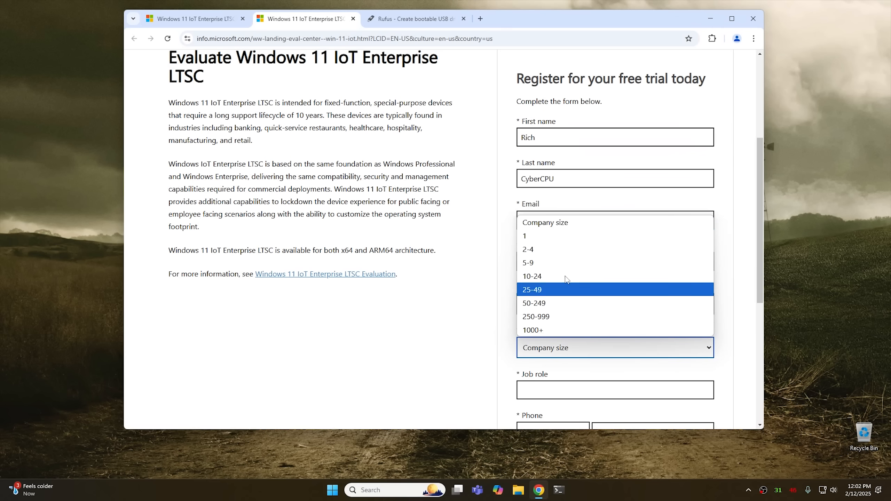
click(559, 238)
Step: Enter Owner as the job role and fill in the phone number with the United States country code
scroll(577, 310, down, 2)
scroll(577, 310, down, 1)
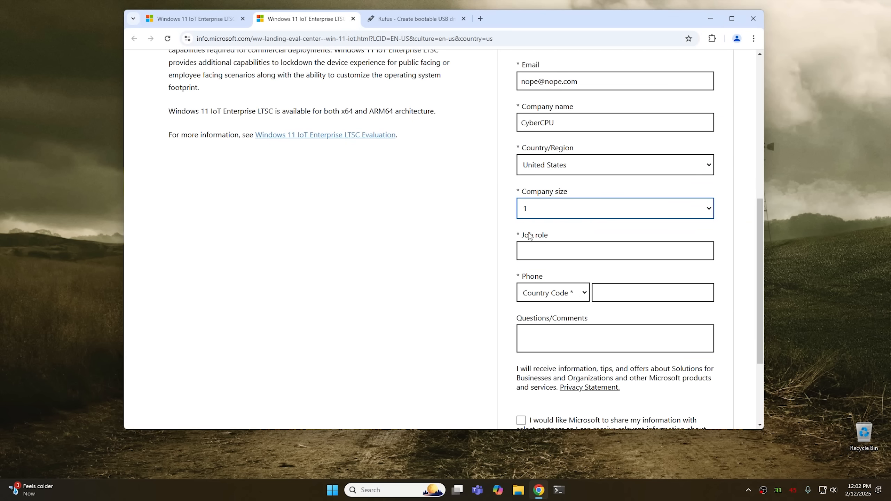
click(550, 256)
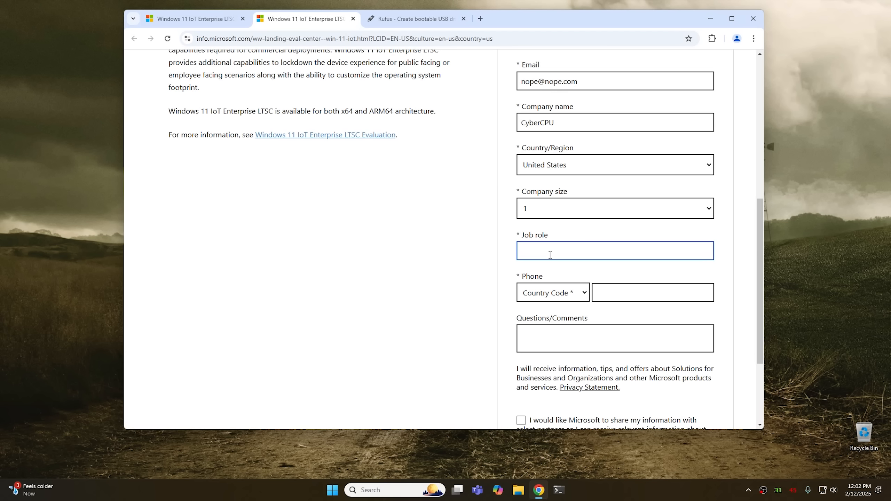
text(Owner)
click(581, 295)
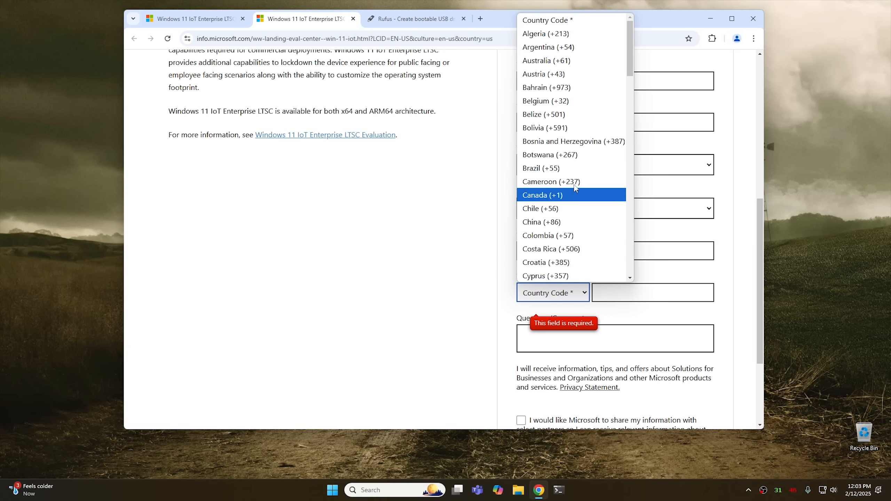
key(u)
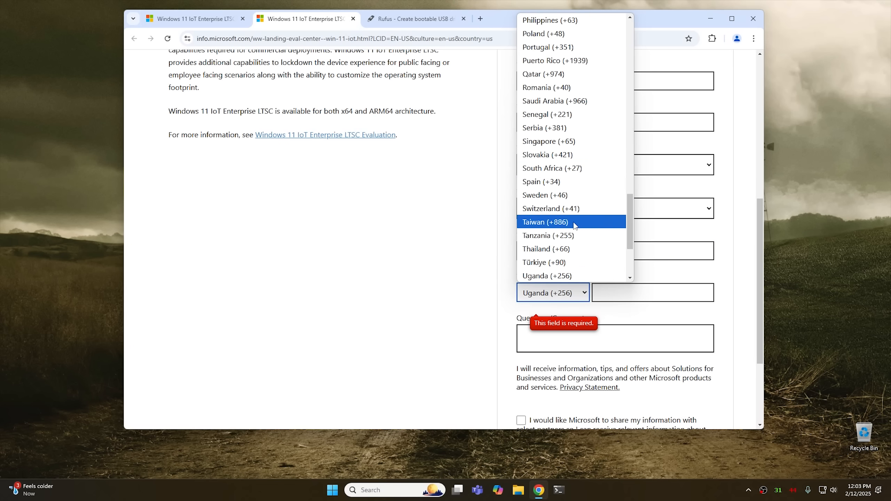
scroll(572, 225, down, 3)
click(572, 209)
click(611, 293)
text(2)
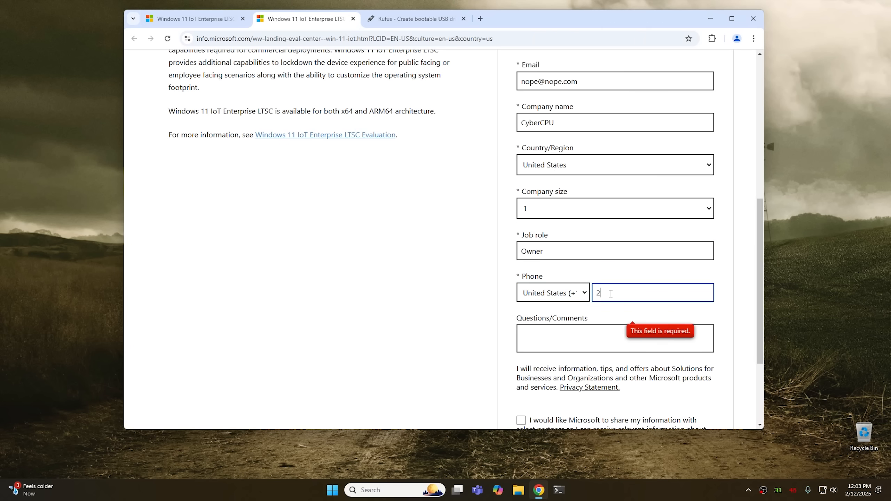
text(225551234)
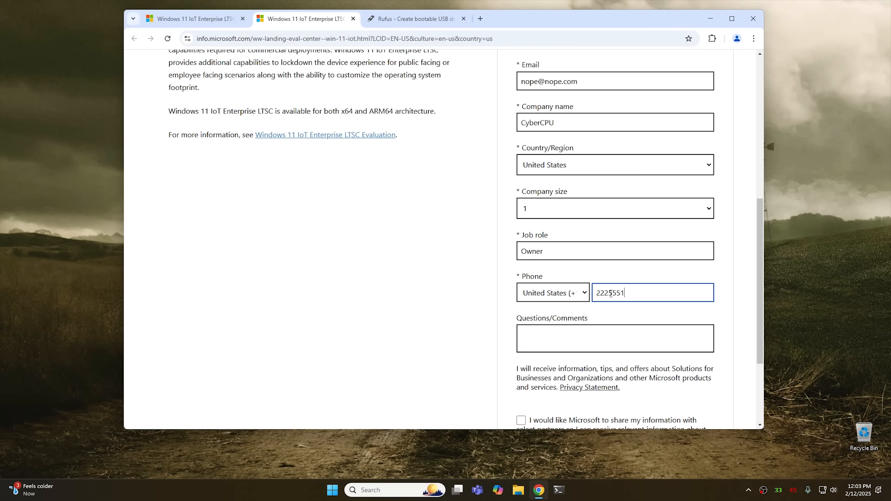
Step: Submit the registration form with the comments empty and partner information sharing left off
click(562, 337)
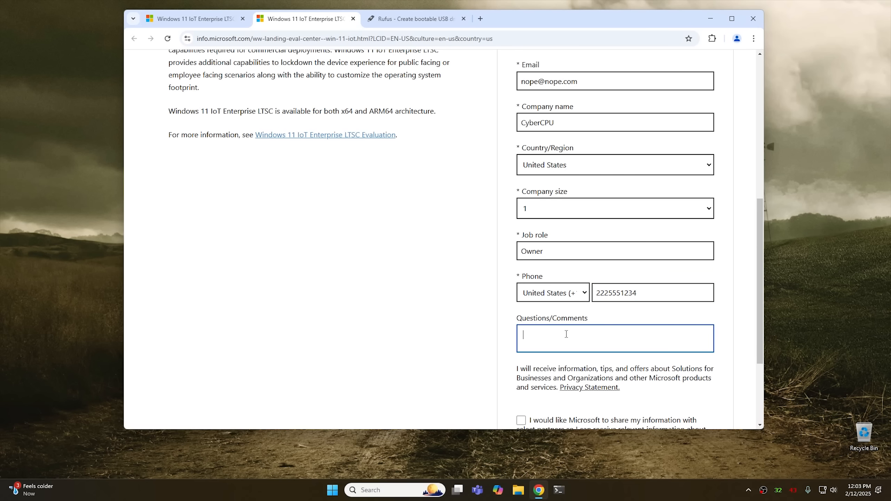
click(638, 291)
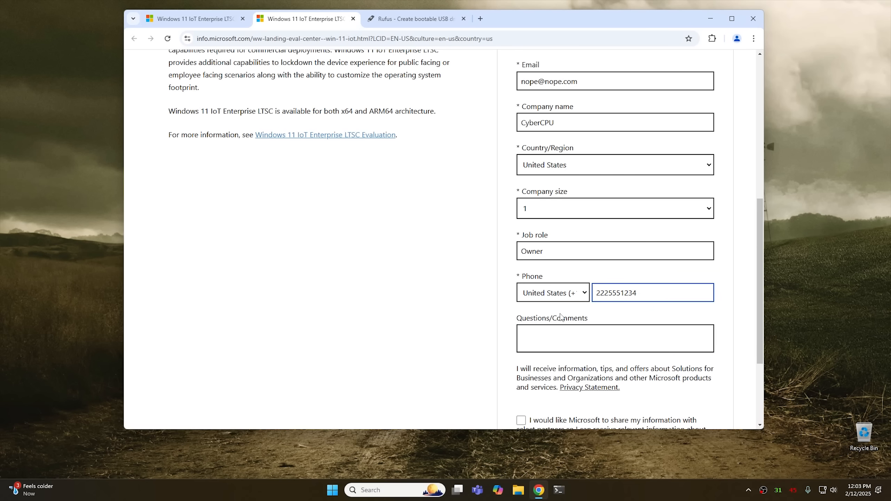
scroll(561, 317, down, 3)
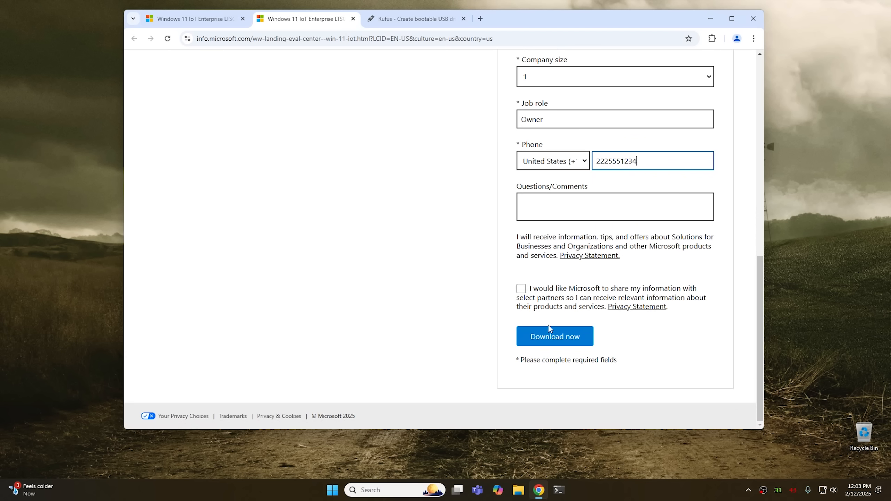
click(556, 338)
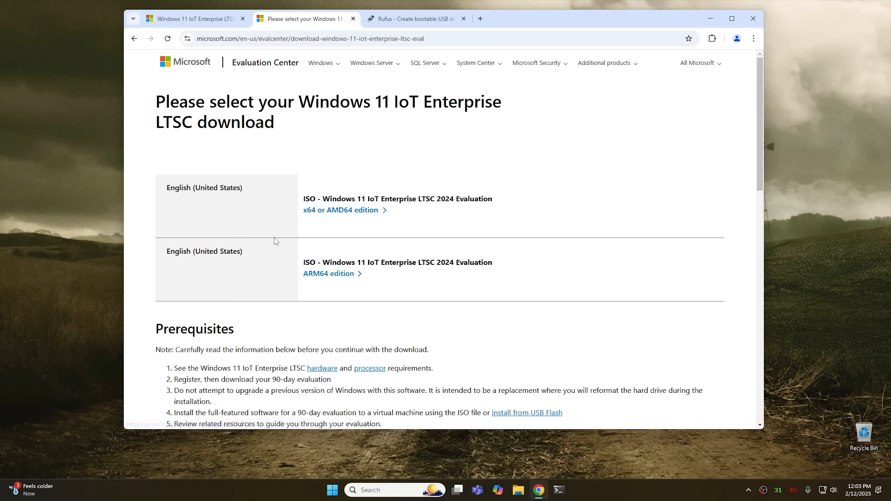
Step: Review the download page's guidelines, then download the x64 or AMD64 ISO of Windows 11 IoT Enterprise LTSC 2024 Evaluation and check its progress
scroll(288, 239, down, 10)
scroll(291, 258, down, 2)
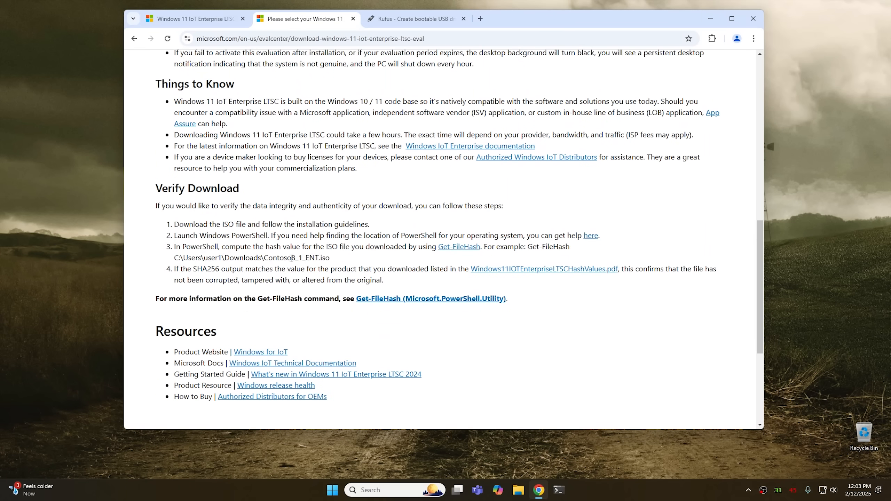
scroll(291, 259, up, 8)
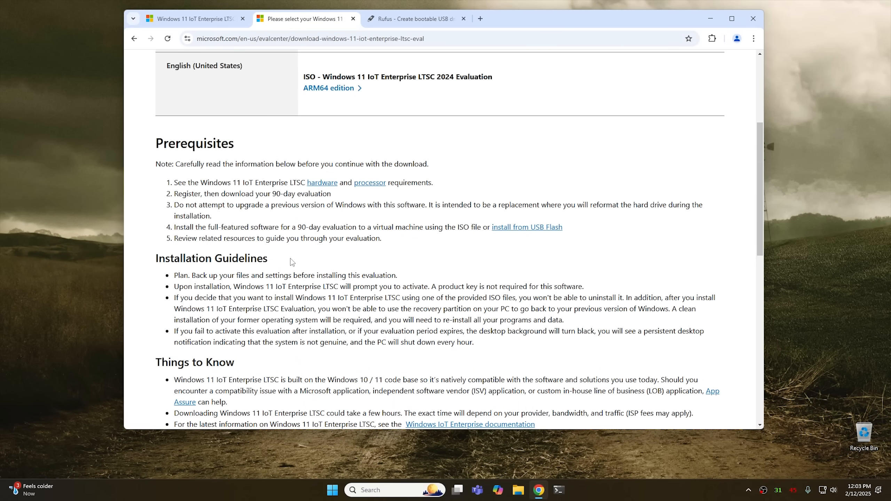
scroll(291, 260, down, 3)
scroll(290, 256, up, 8)
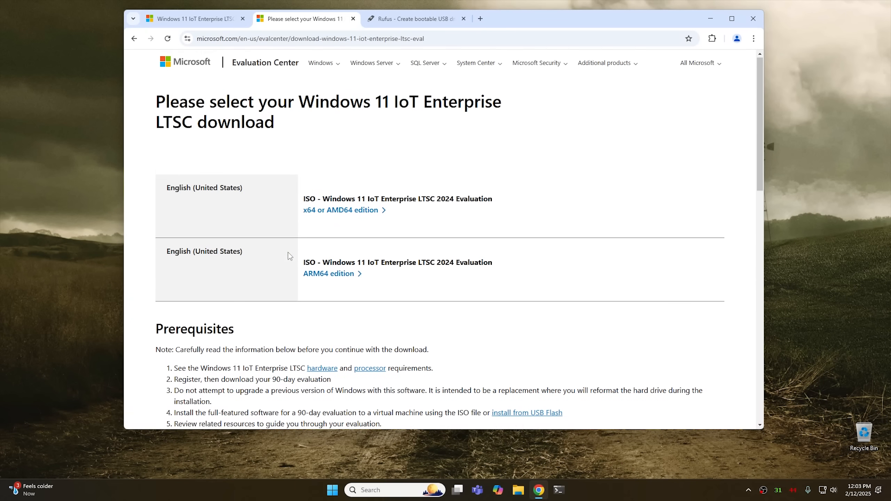
click(330, 212)
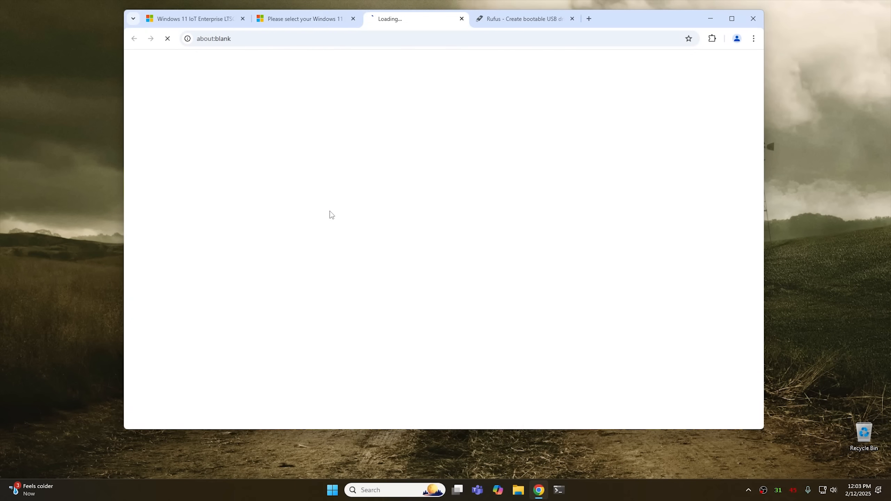
click(720, 39)
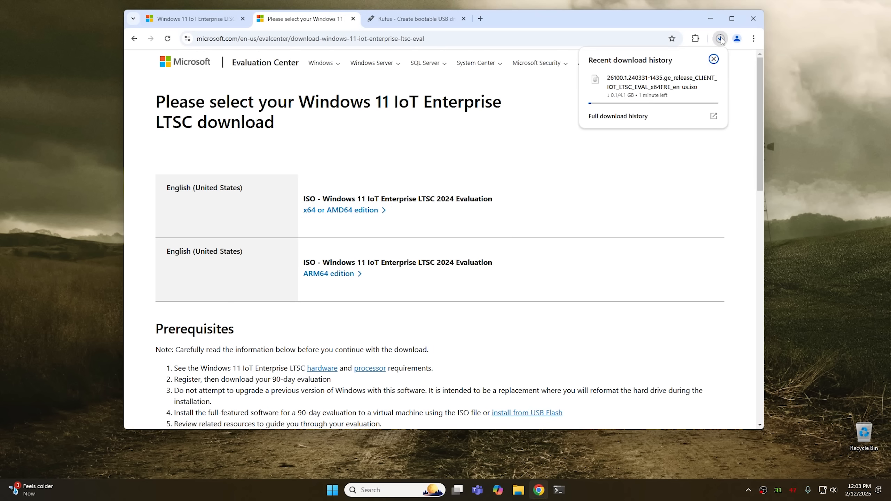
mouse_move(680, 99)
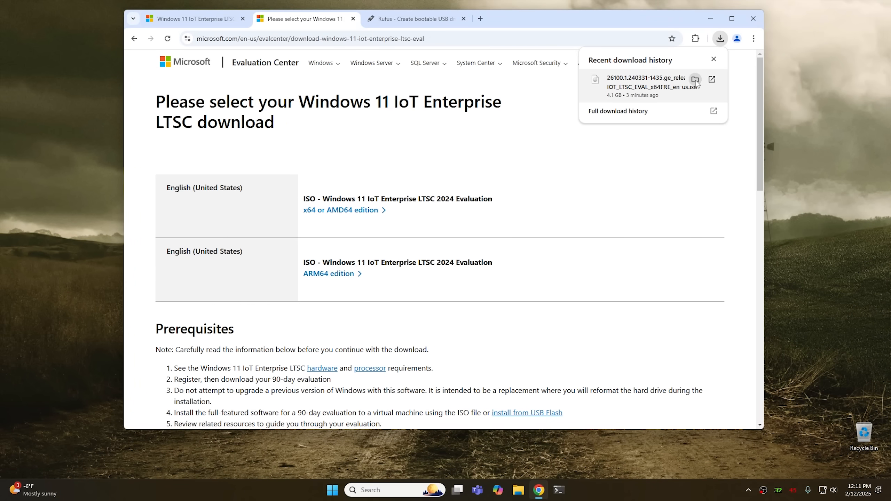
Step: Show the downloaded ISO in its folder, minimize the browser and mount the ISO as a drive
click(695, 80)
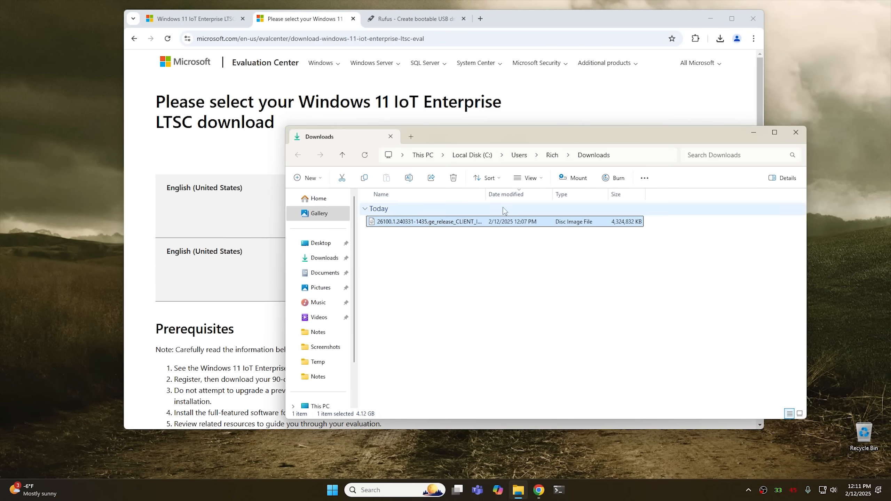
click(711, 21)
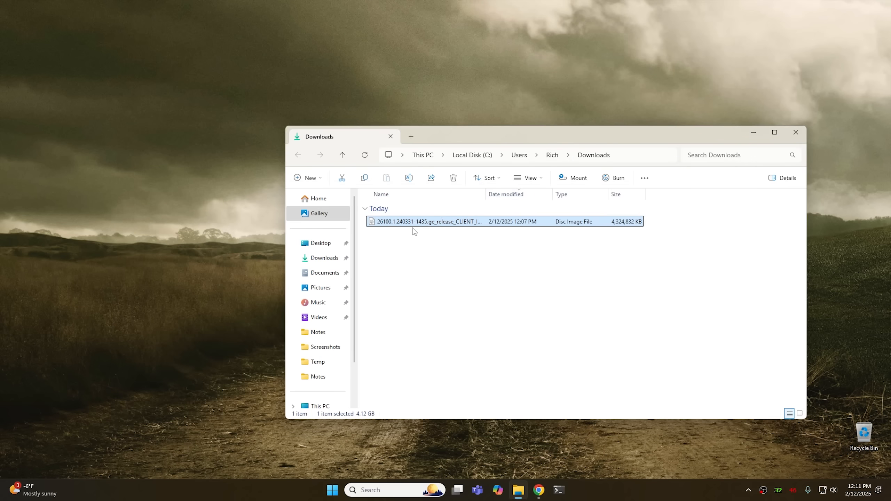
double_click(413, 223)
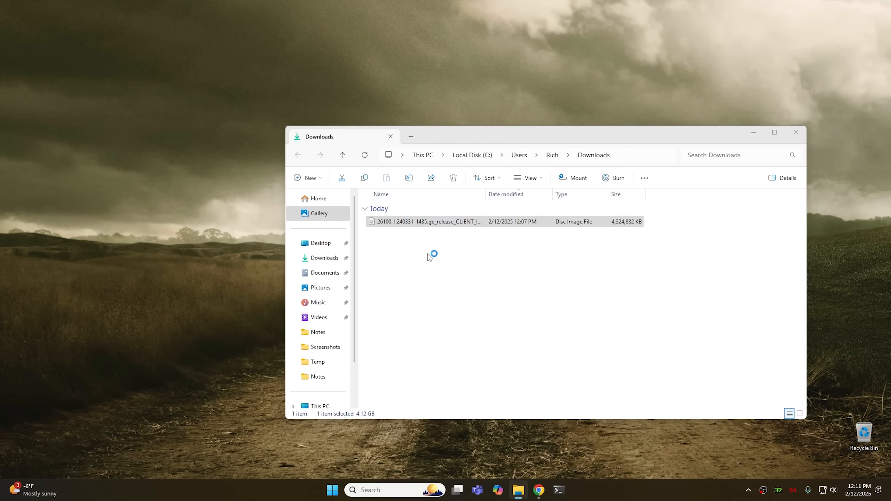
click(470, 253)
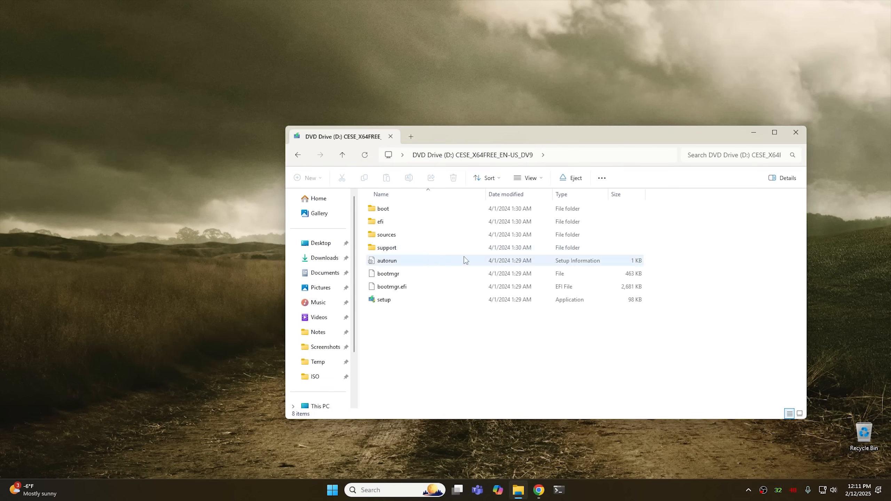
Step: Inspect the mounted ISO's setup file and the drives under This PC, then return to the Downloads folder
scroll(330, 324, down, 2)
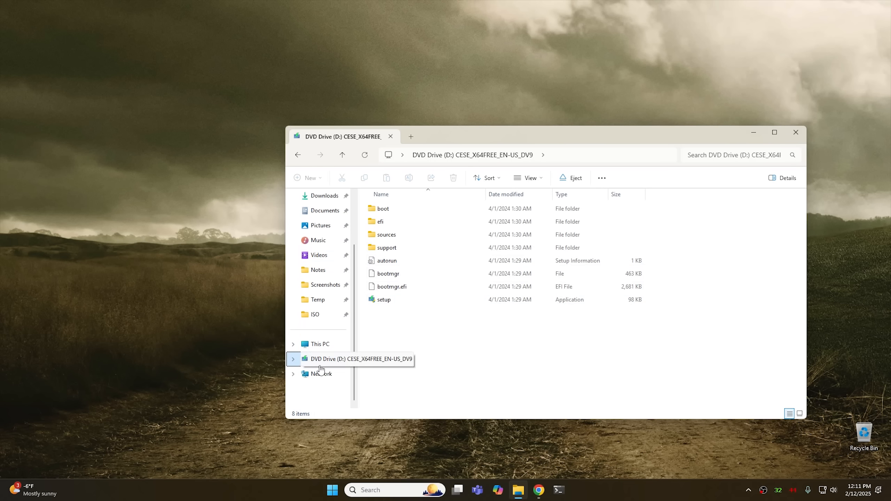
click(399, 301)
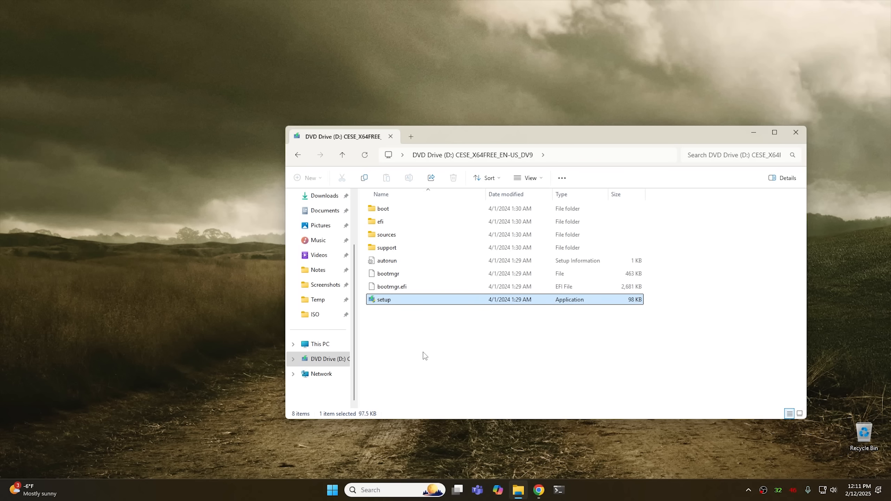
click(293, 343)
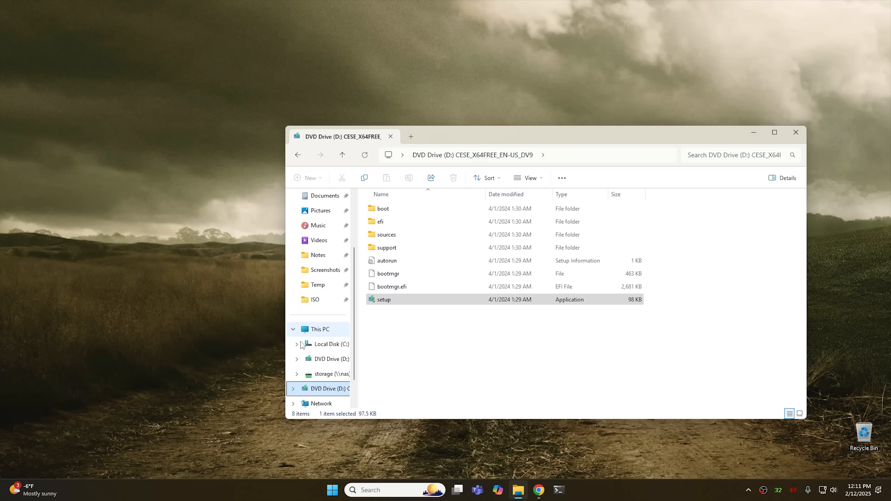
click(298, 155)
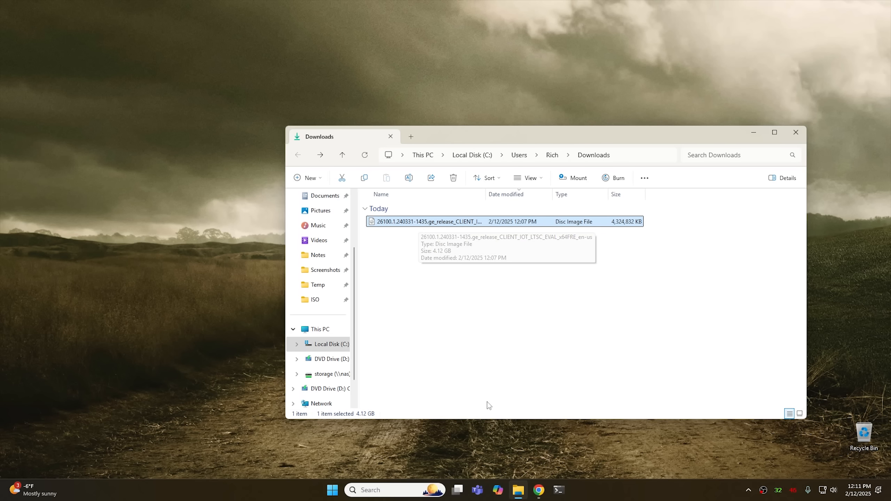
Step: Switch to the browser, download the portable Windows x64 release rufus-4.6p.exe from the Rufus site and minimize the browser
click(536, 492)
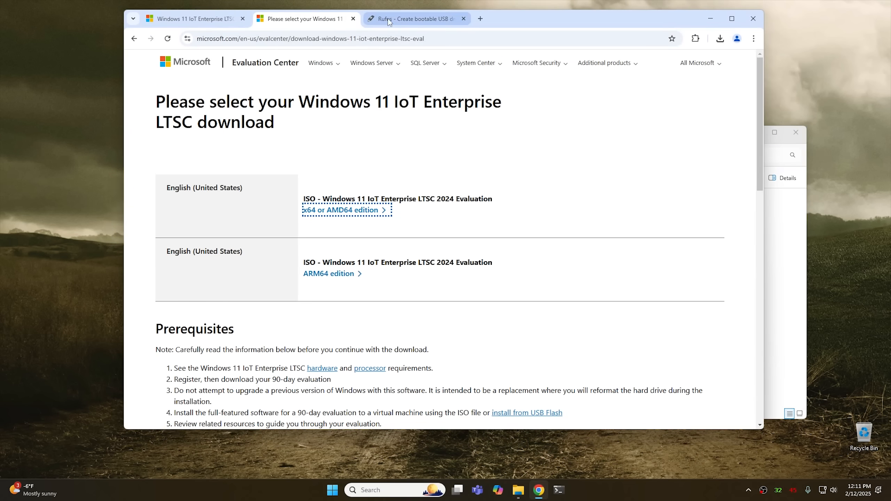
click(399, 19)
scroll(373, 263, down, 10)
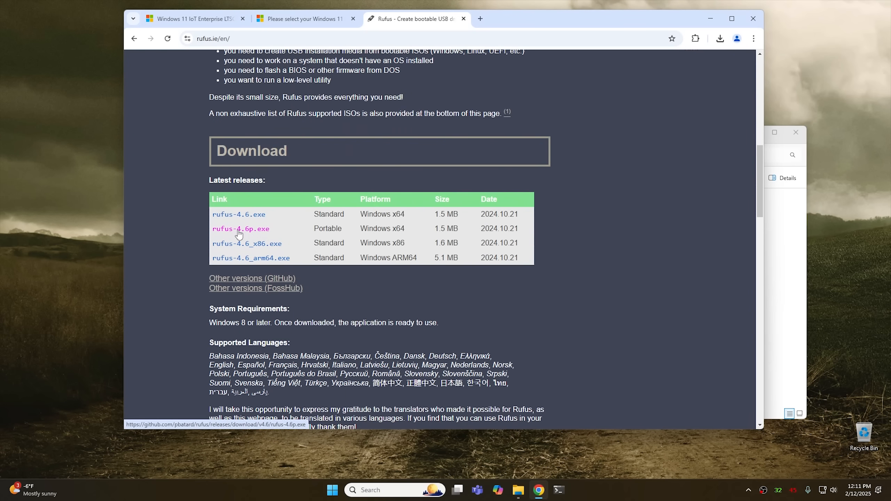
click(238, 231)
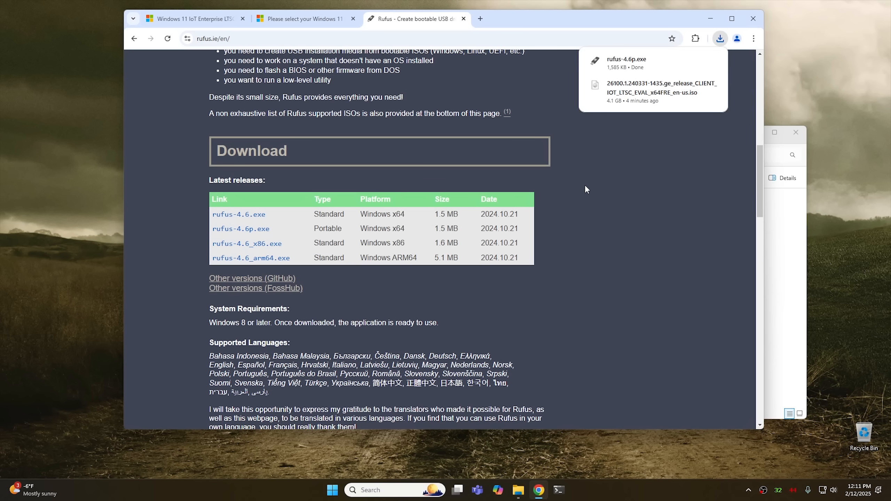
click(710, 19)
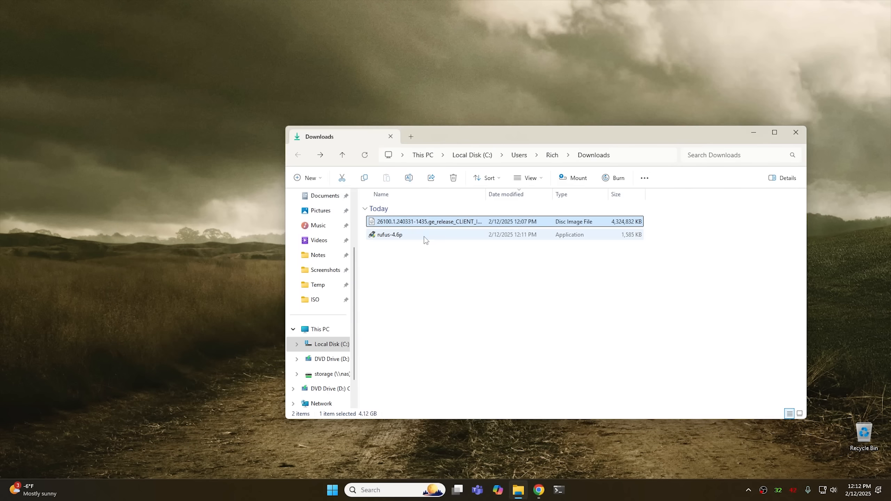
Step: Launch rufus-4.6p from the Downloads folder, allow it to run and accept its online update checks
click(392, 235)
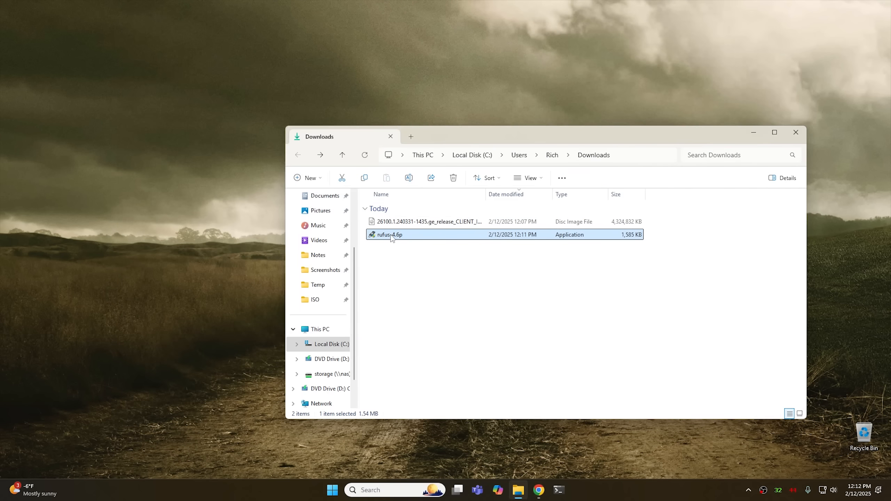
double_click(390, 235)
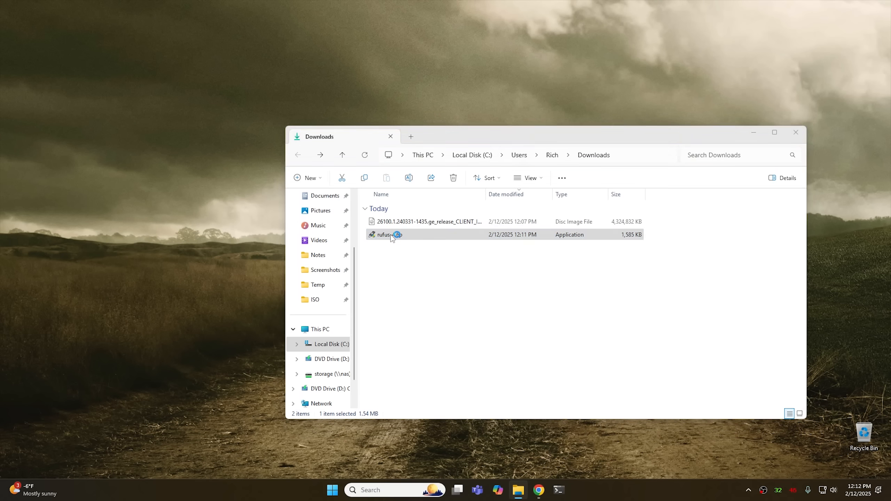
click(509, 376)
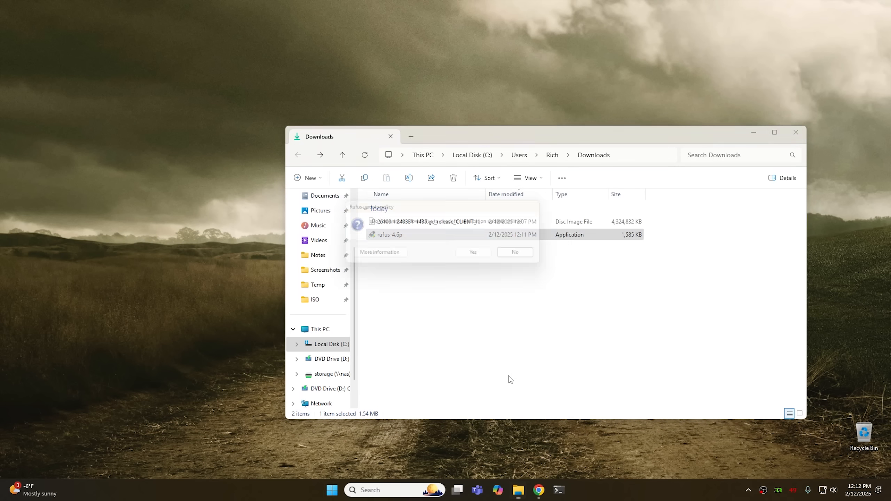
click(479, 255)
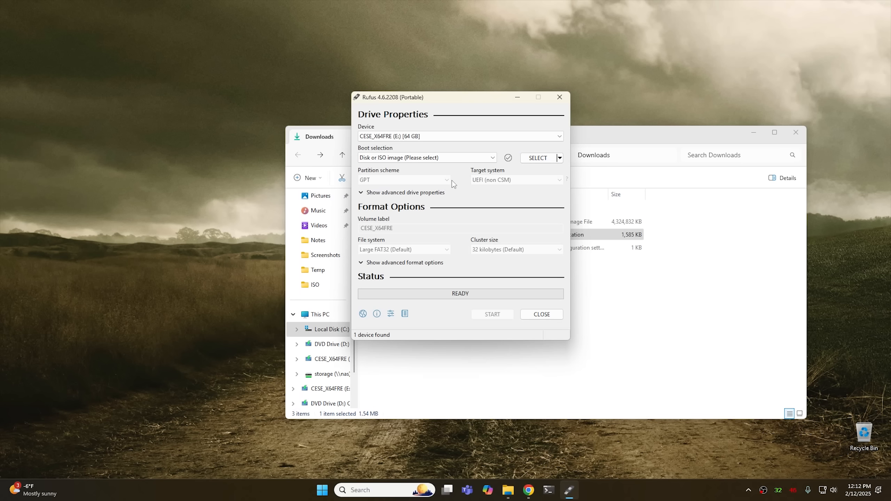
Step: Load the downloaded Windows 11 IoT Enterprise LTSC evaluation ISO from Downloads as the boot image
click(534, 159)
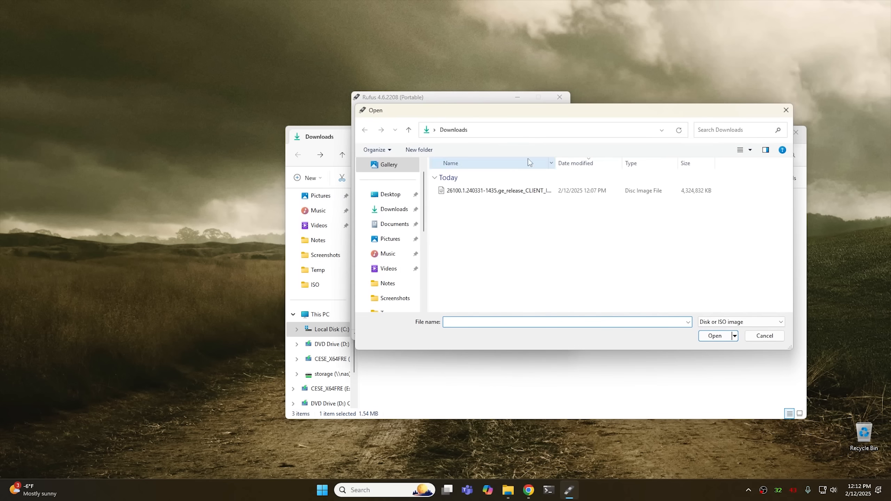
click(469, 193)
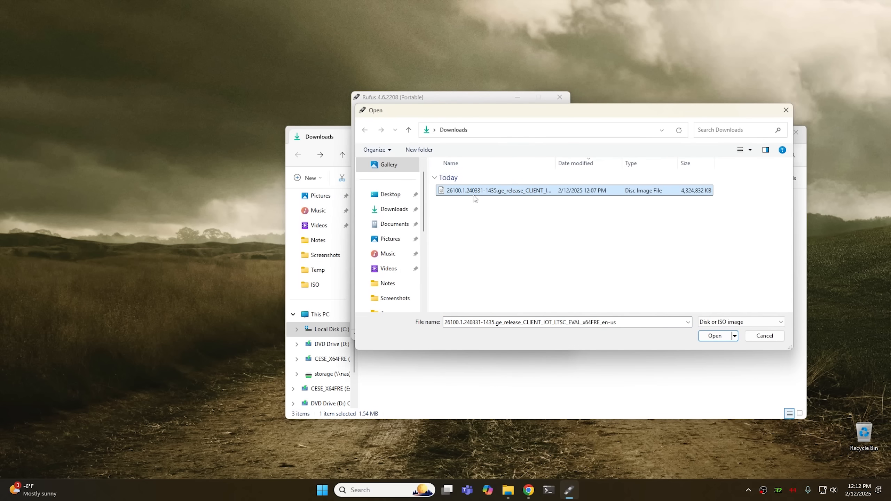
click(709, 336)
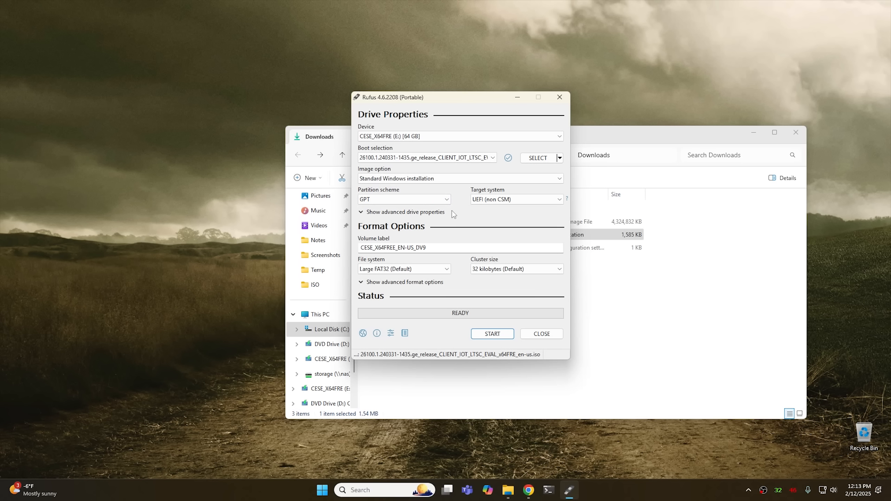
Step: Try the MBR partition scheme, then set the partition scheme back to GPT
click(435, 200)
click(400, 209)
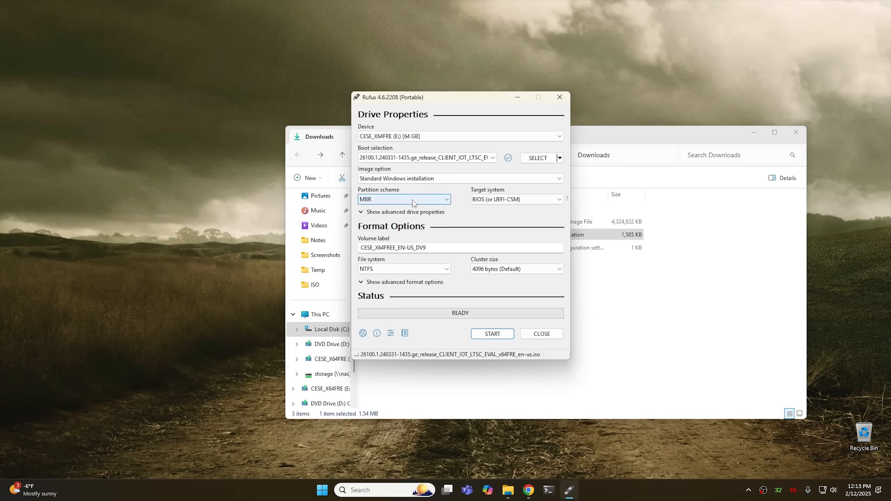
click(413, 204)
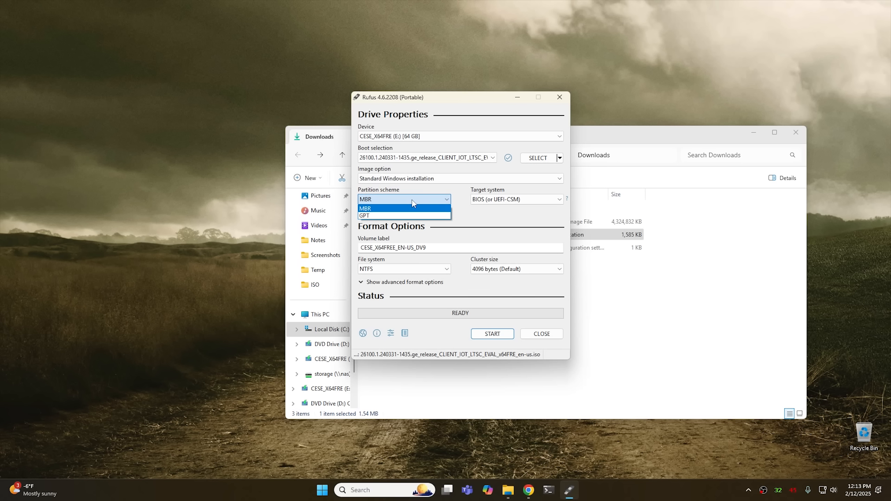
click(392, 215)
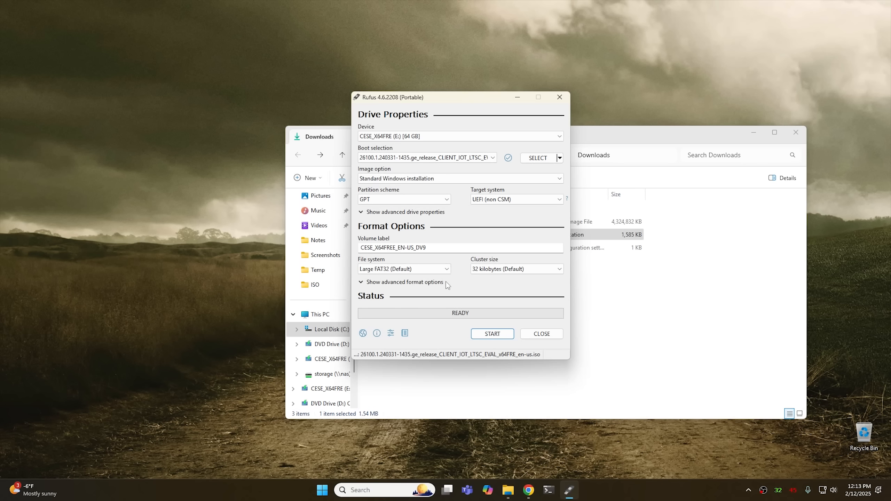
Step: Start writing the USB drive with both the hardware and online Microsoft account requirement removals turned off, and accept the revoked bootloader warning
click(490, 336)
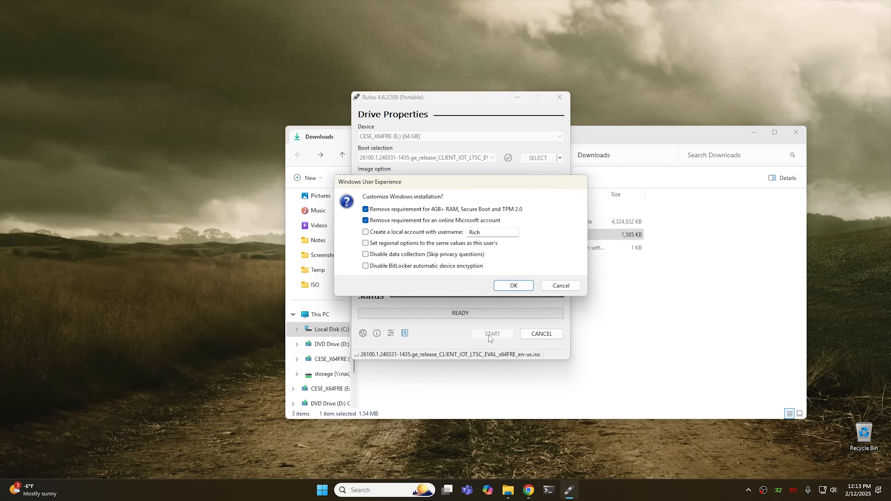
click(379, 211)
click(378, 221)
click(525, 287)
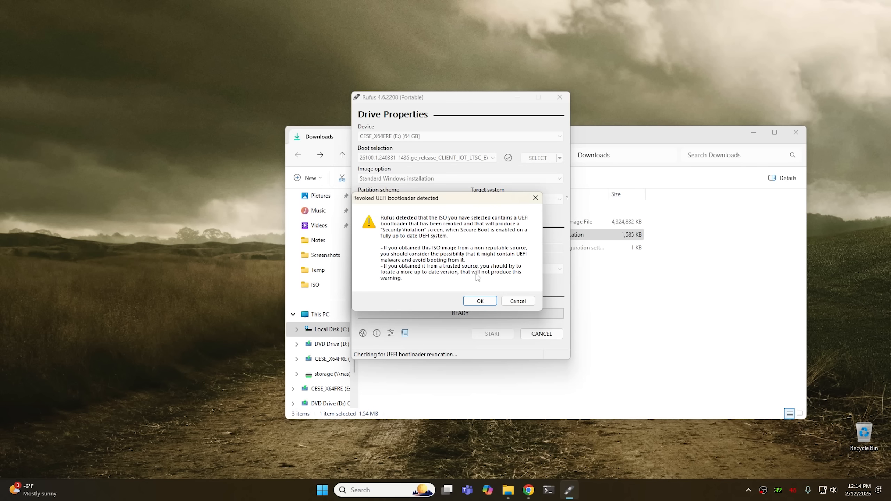
click(478, 301)
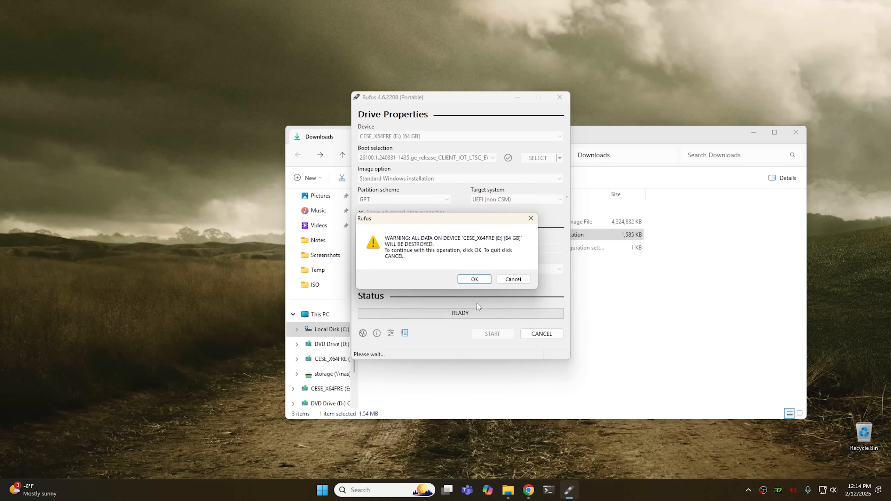
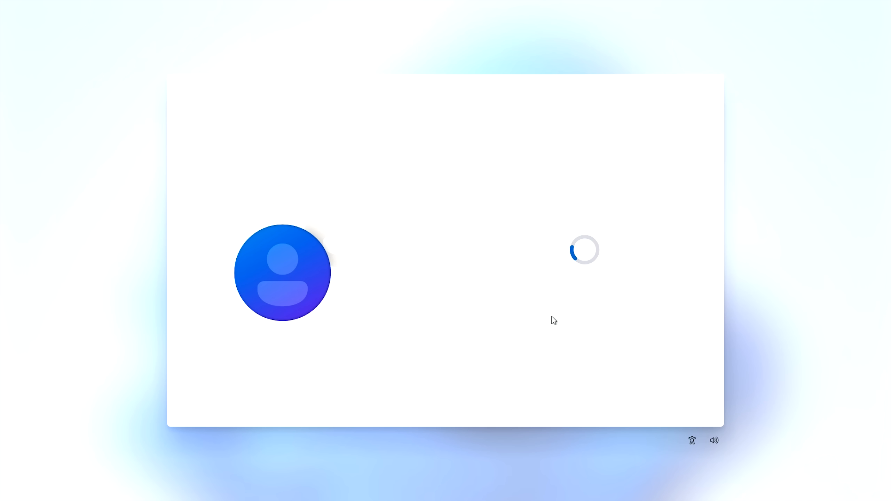
Step: Turn off location, Find my device, inking and typing, tailored experiences and advertising ID, limit diagnostic data to required only, and accept the privacy settings
click(481, 224)
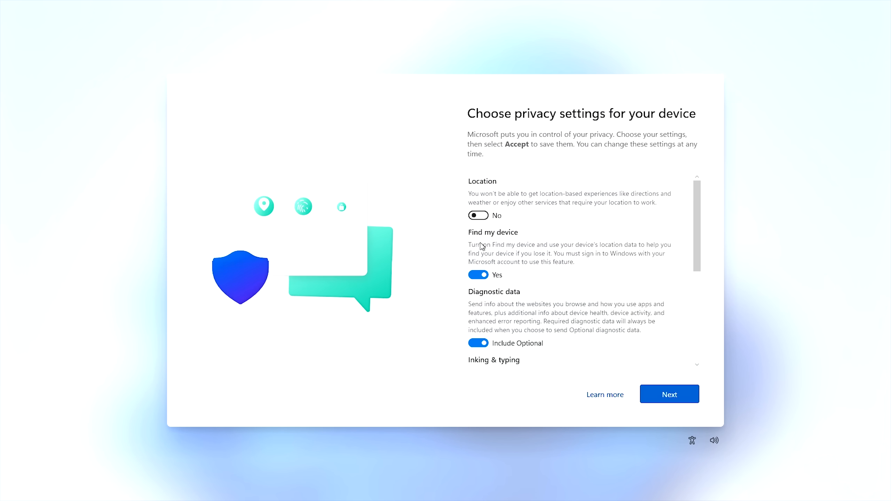
click(478, 275)
click(478, 334)
scroll(525, 316, down, 2)
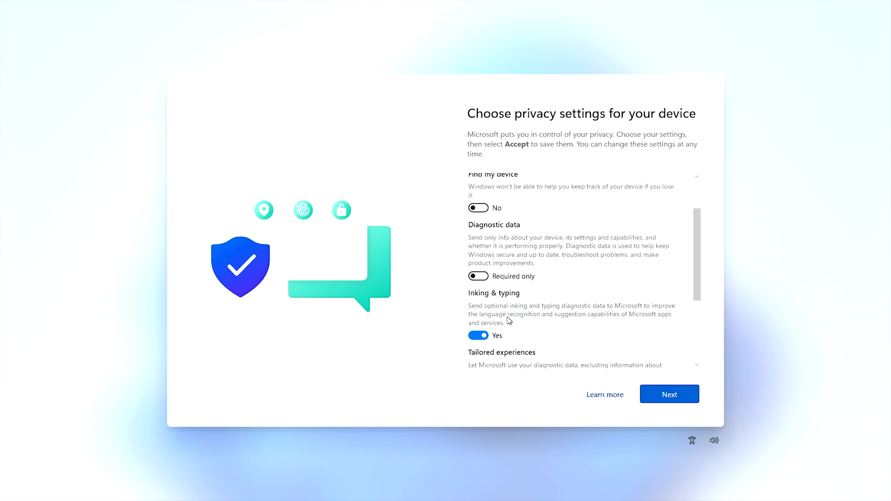
click(480, 334)
scroll(489, 328, down, 3)
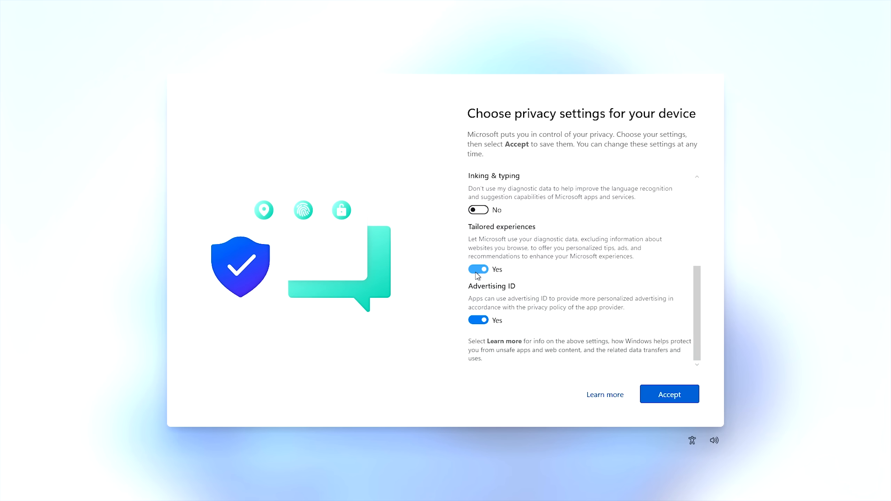
click(477, 270)
click(481, 321)
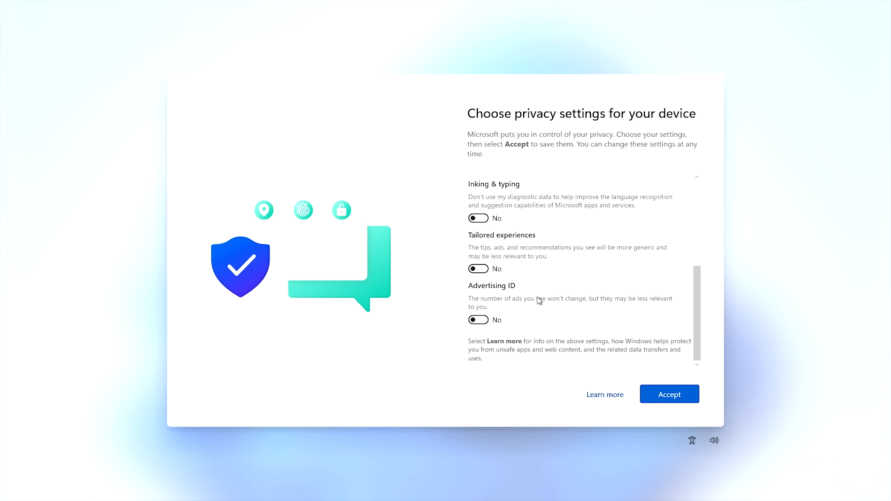
click(669, 394)
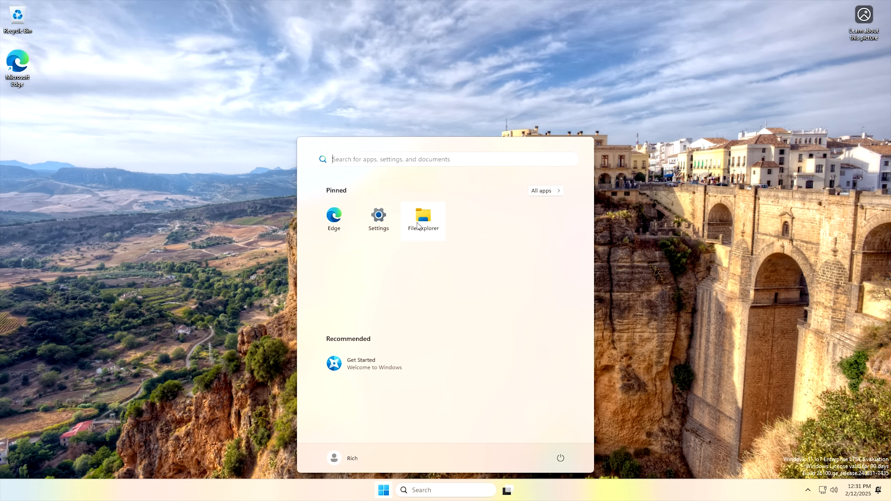
Step: Examine the full list of preinstalled apps from top to bottom, then return to the pinned apps
click(542, 193)
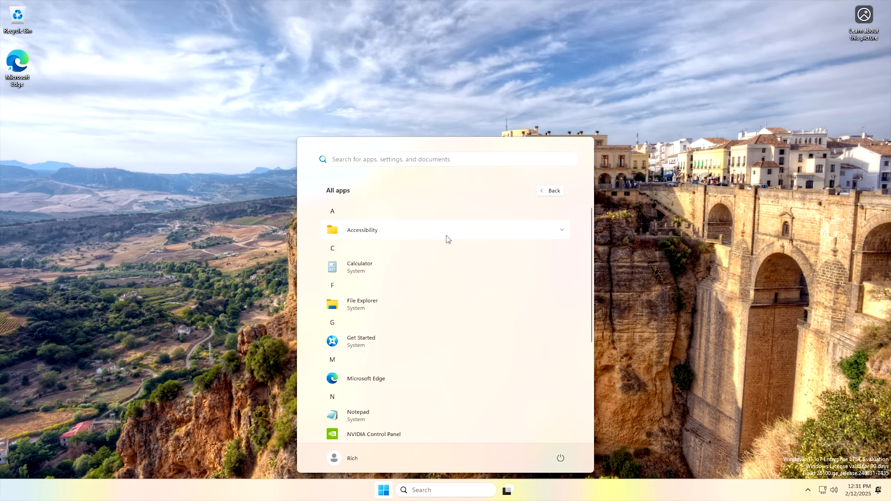
scroll(481, 273, down, 4)
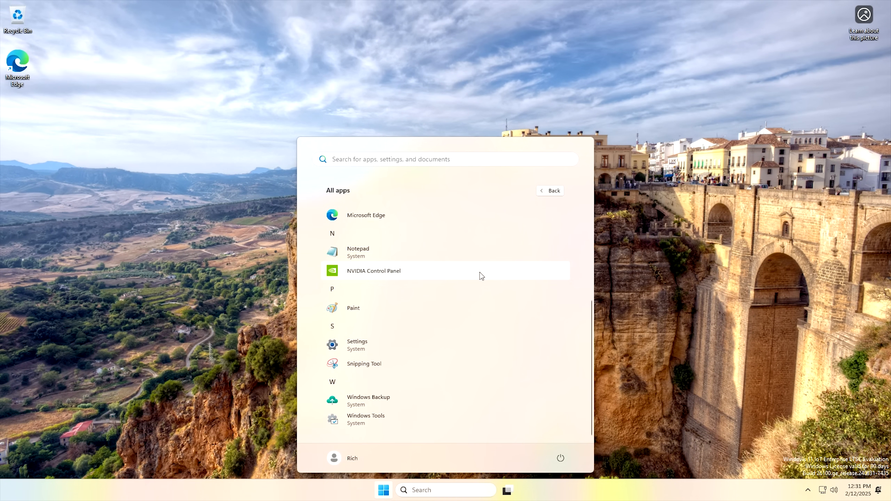
scroll(455, 372, up, 5)
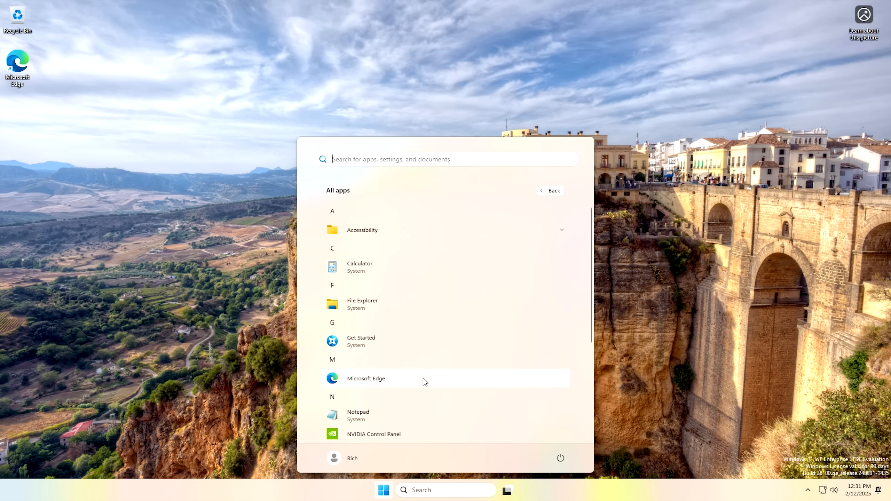
scroll(424, 378, down, 4)
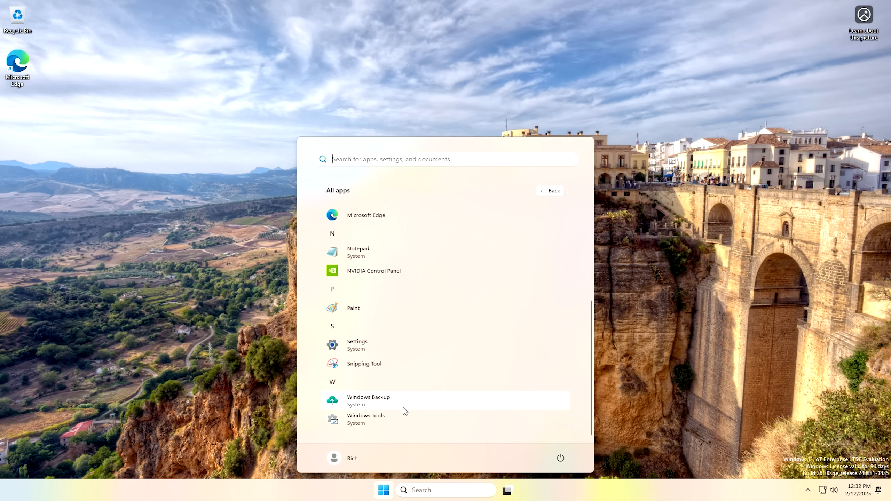
scroll(403, 408, up, 5)
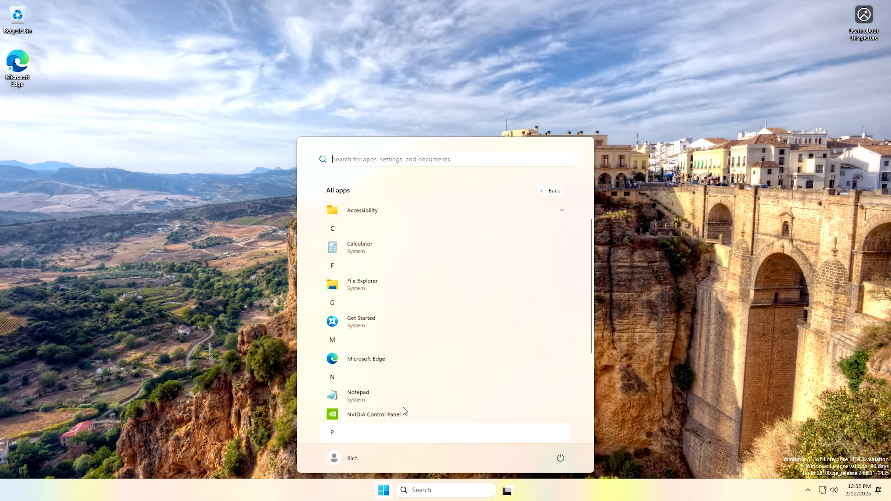
click(552, 192)
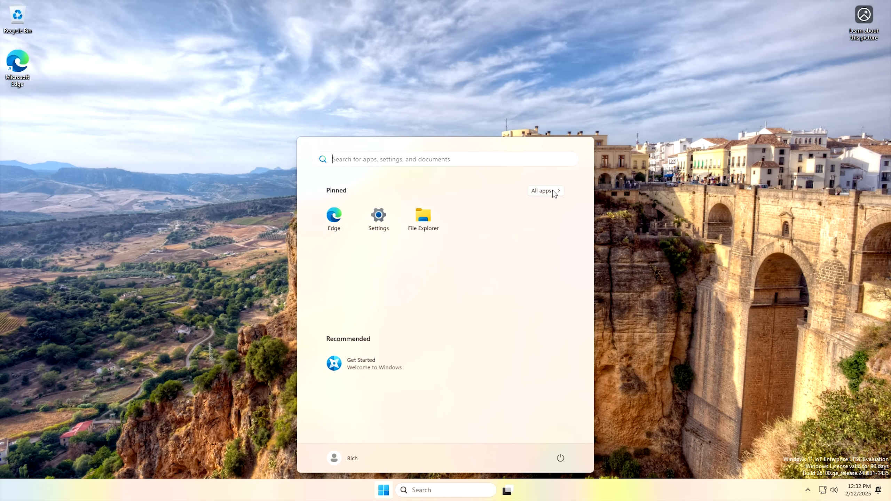
Step: Open Settings, move its window toward the middle of the desktop and examine the Windows edition on the system's About page
click(375, 216)
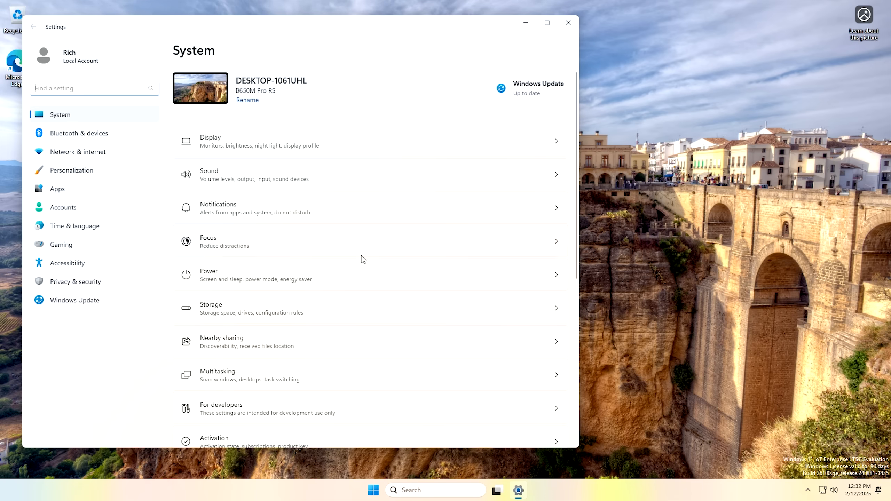
drag(277, 32, 427, 35)
scroll(414, 263, down, 2)
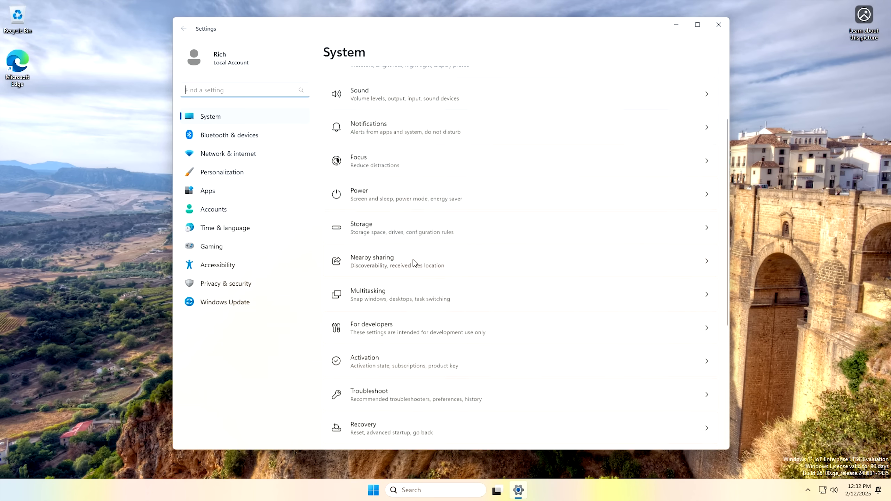
scroll(414, 262, down, 5)
click(376, 423)
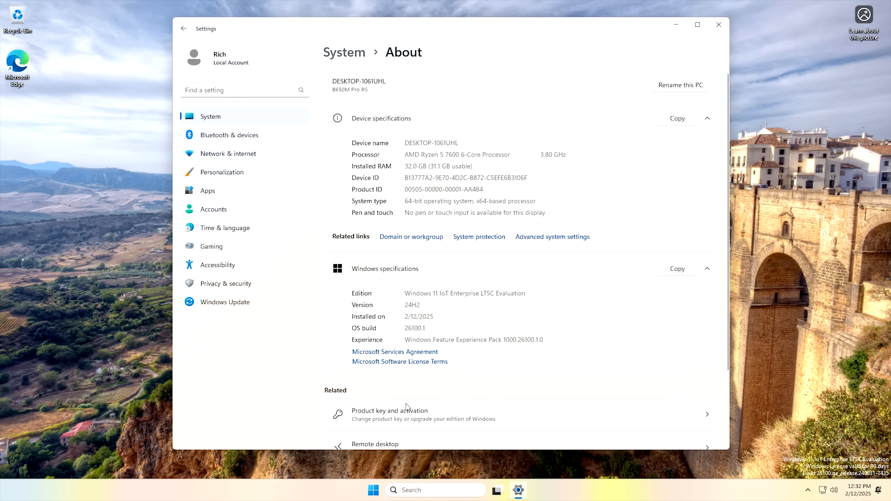
drag(408, 293, 502, 293)
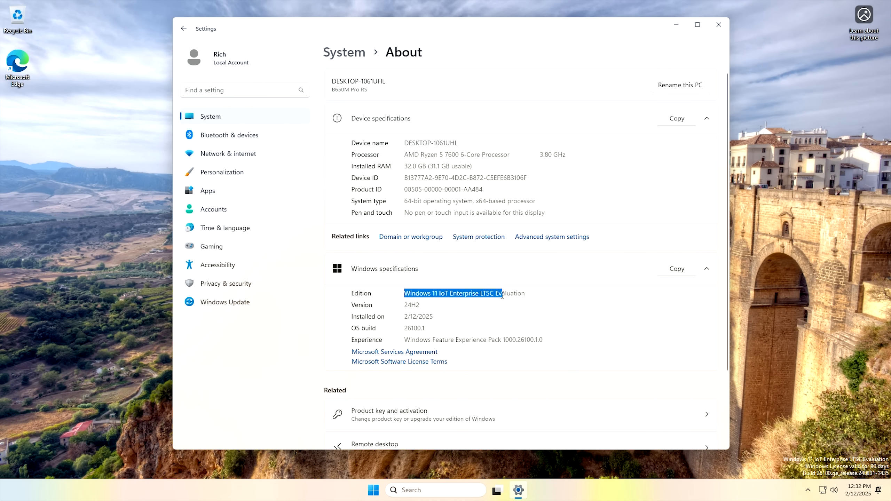
double_click(509, 294)
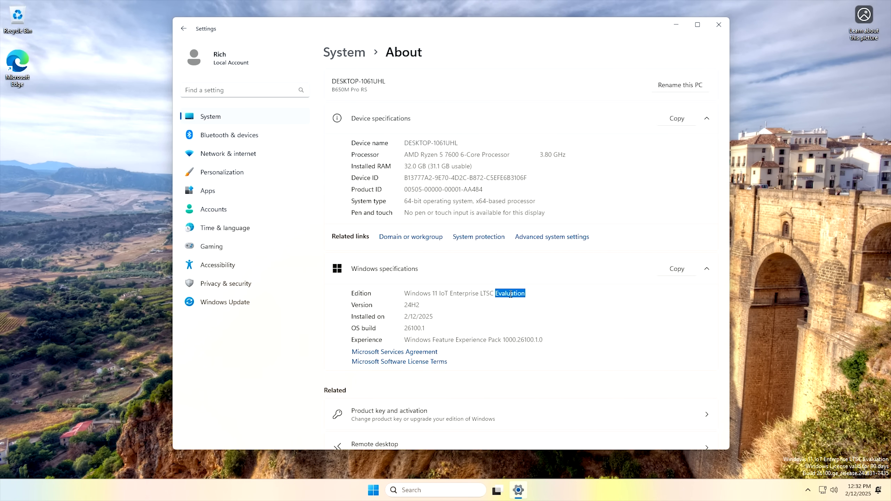
Step: Open the list of installed apps in Settings and examine which programs come with the system
click(211, 196)
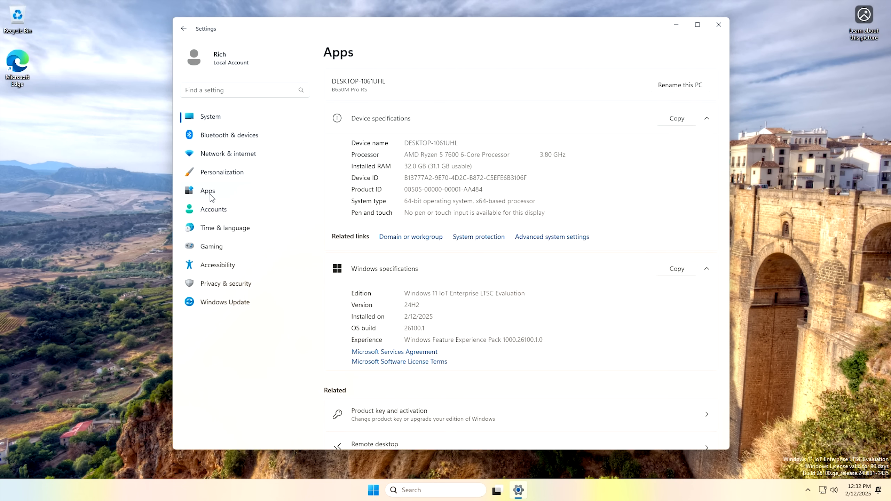
click(413, 96)
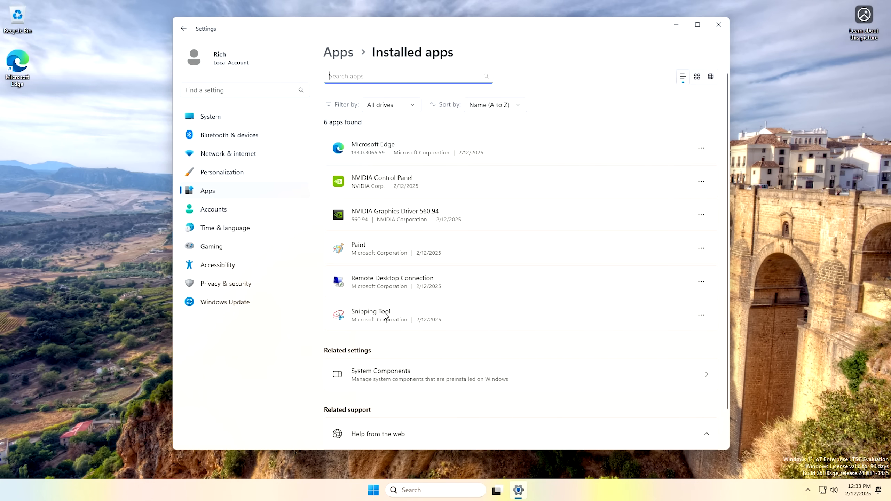
Step: Launch Notepad from the full app list, move its window toward the middle of the desktop to inspect it, and close it
click(373, 496)
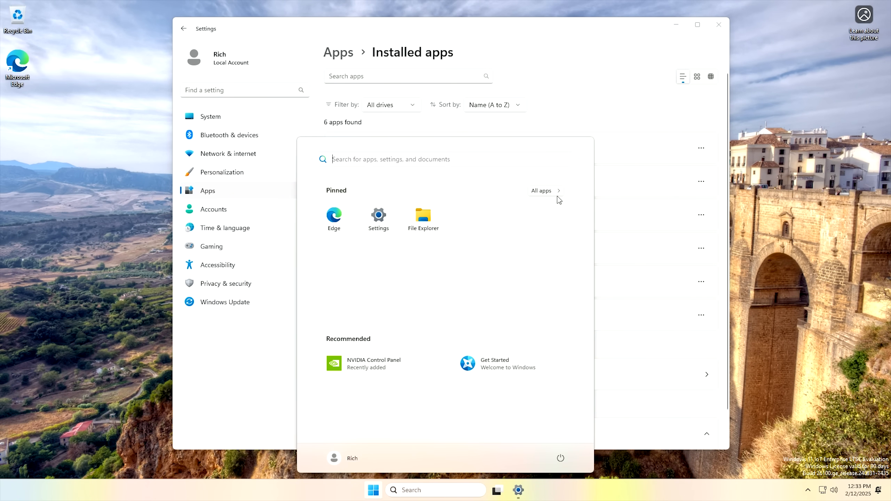
click(558, 195)
scroll(375, 342, down, 2)
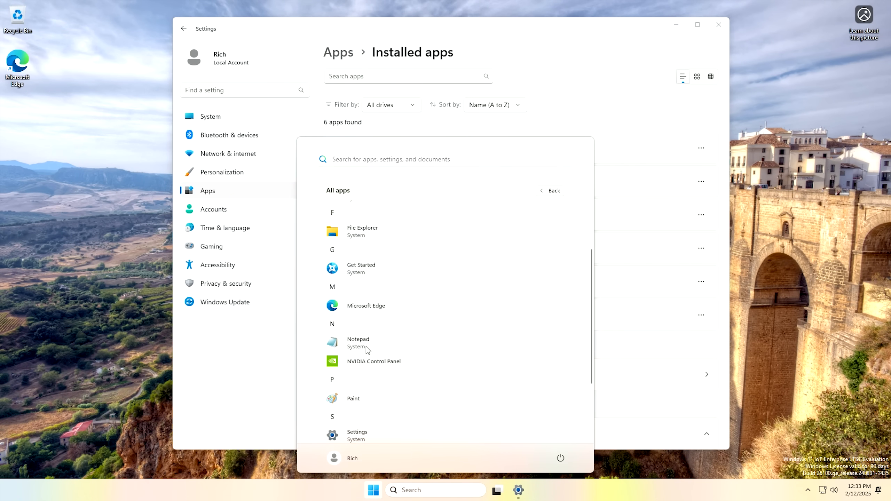
click(364, 345)
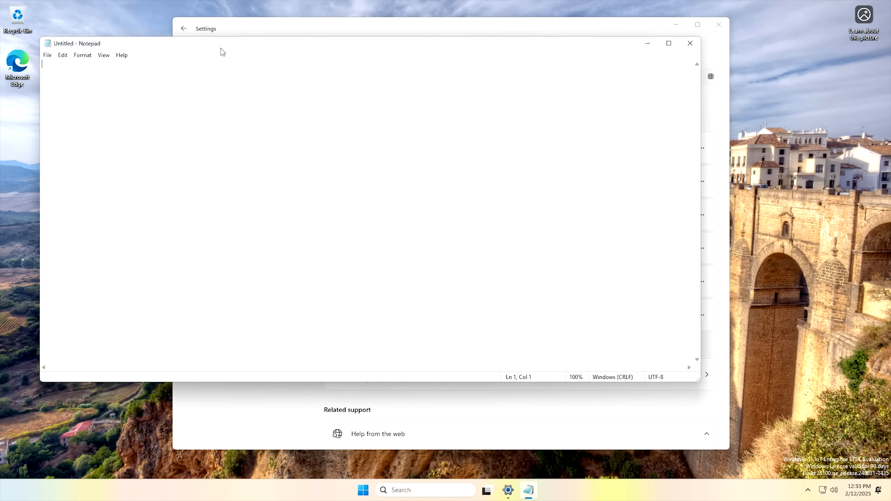
drag(221, 51, 293, 89)
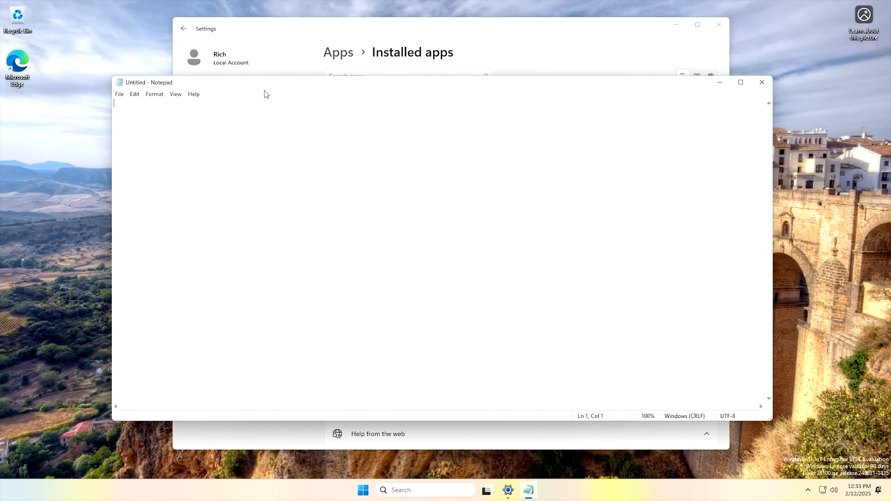
click(762, 82)
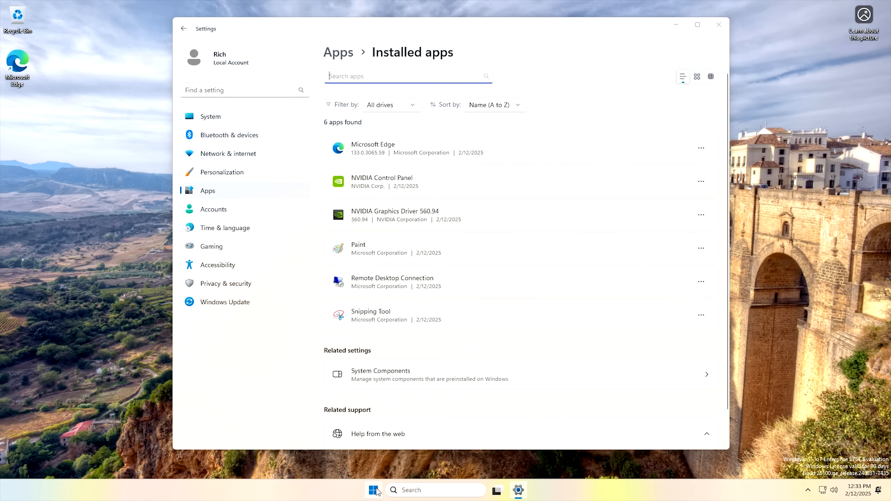
Step: Examine the full app list in the Start menu once more, then dismiss it and close Settings
click(373, 490)
click(559, 191)
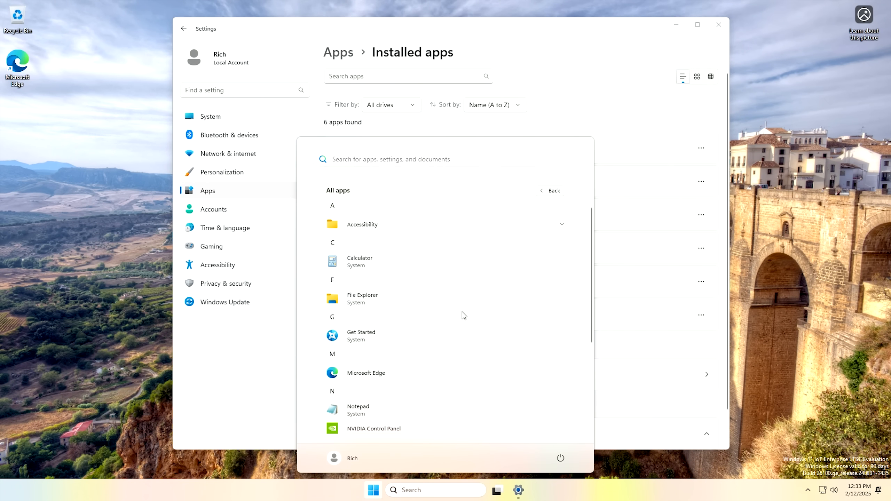
scroll(465, 317, down, 3)
scroll(465, 317, up, 3)
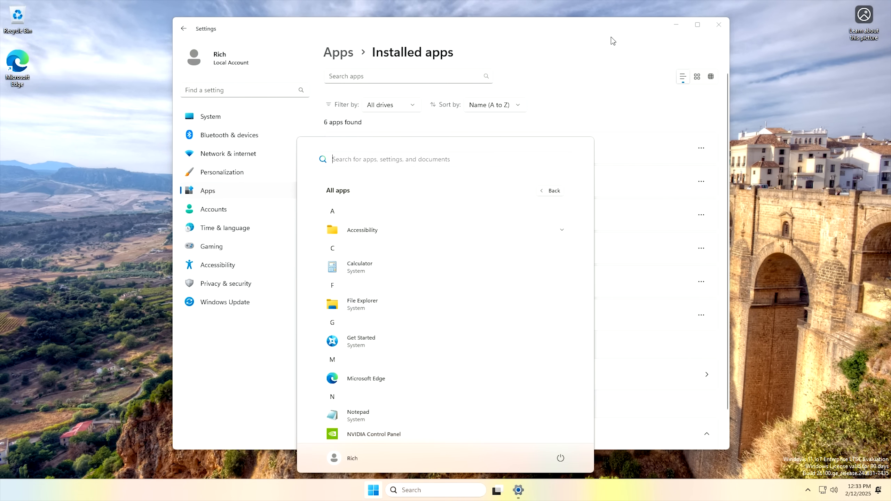
click(718, 27)
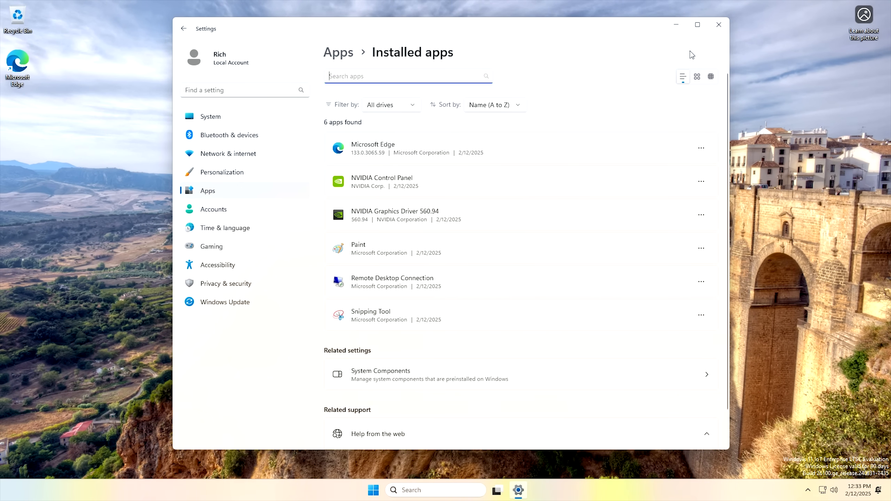
click(719, 25)
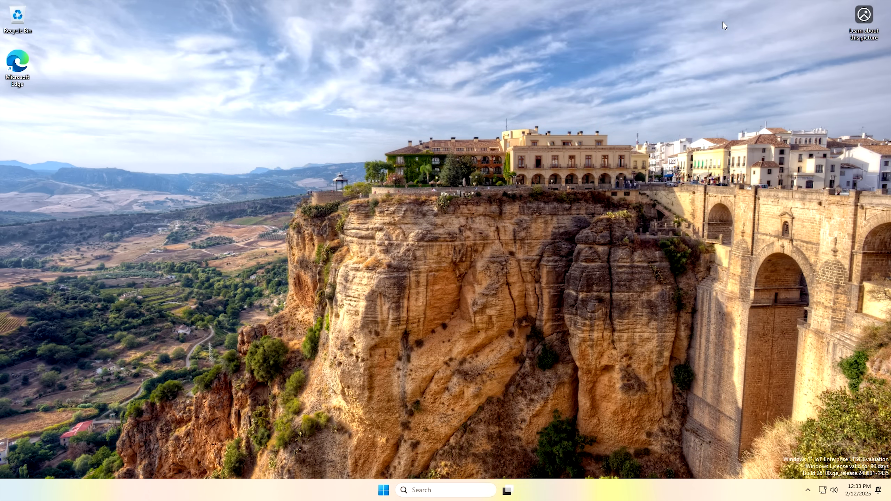